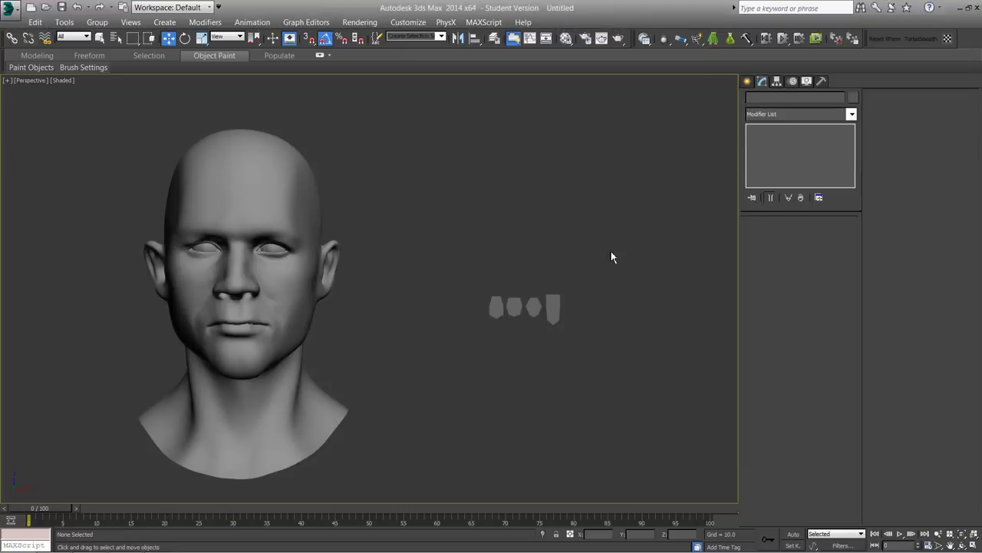
Step: Examine the head model and the four separate planes beside it up close, with edged faces displayed
middle_click_drag(579, 246, 578, 248, "alt")
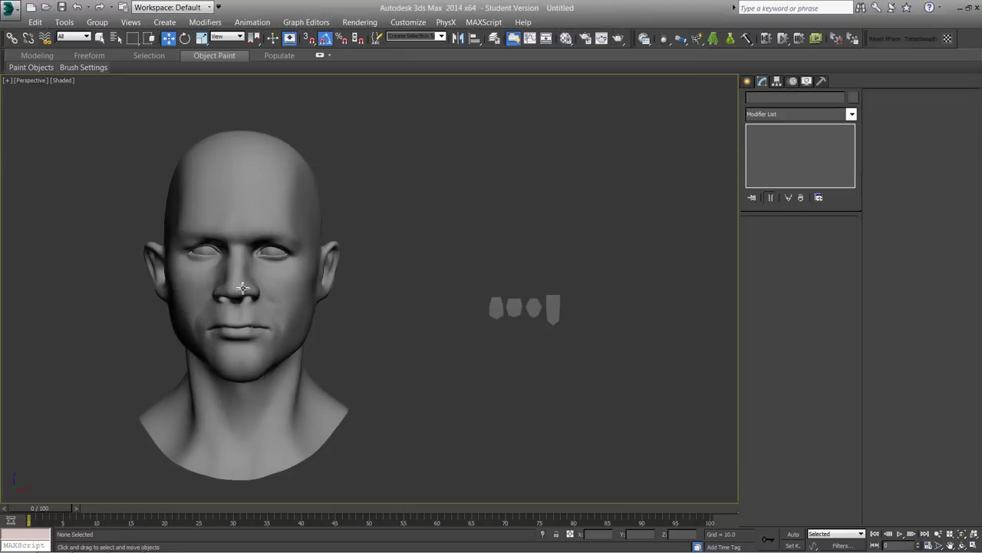
middle_click_drag(403, 329, 444, 335)
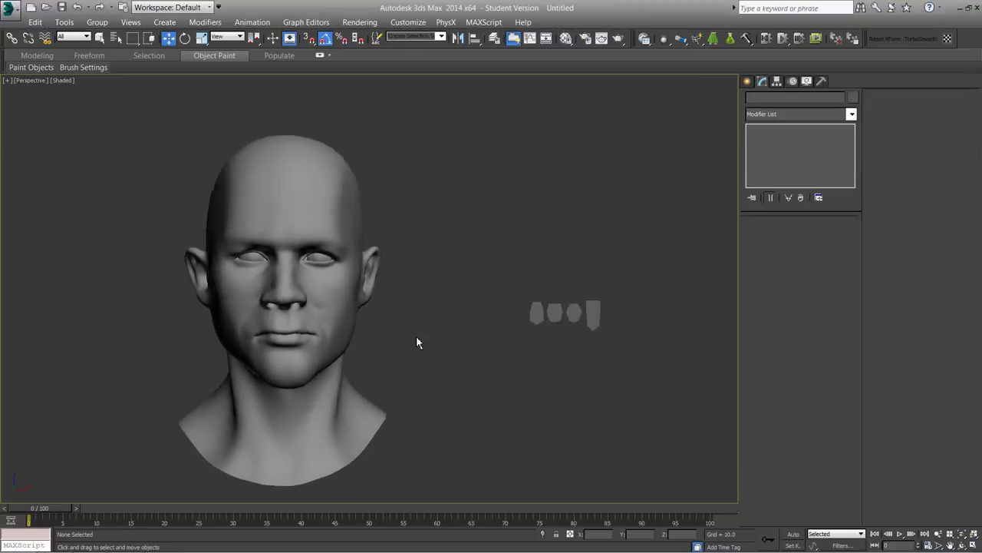
middle_click_drag(353, 331, 305, 327)
left_click_drag(445, 310, 573, 351)
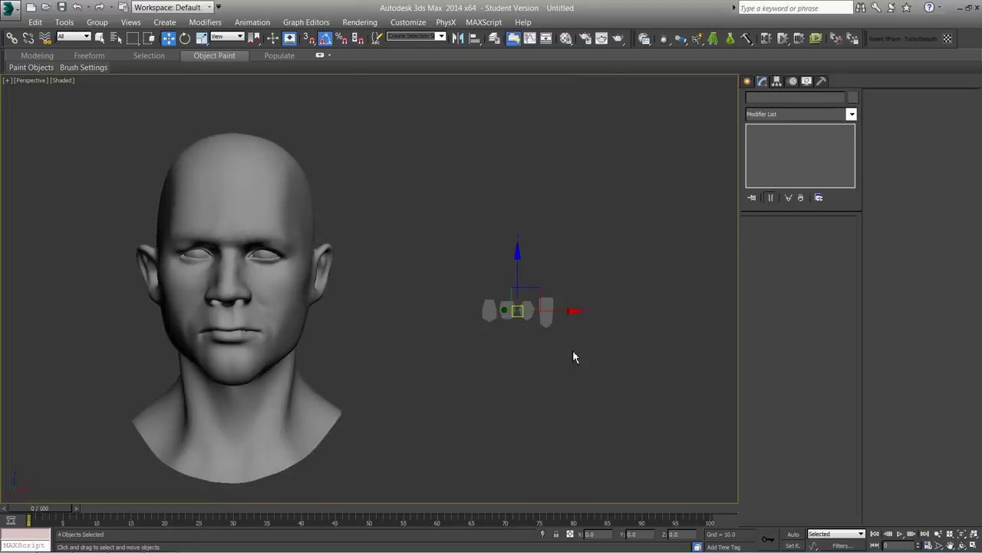
key("F4")
key("z")
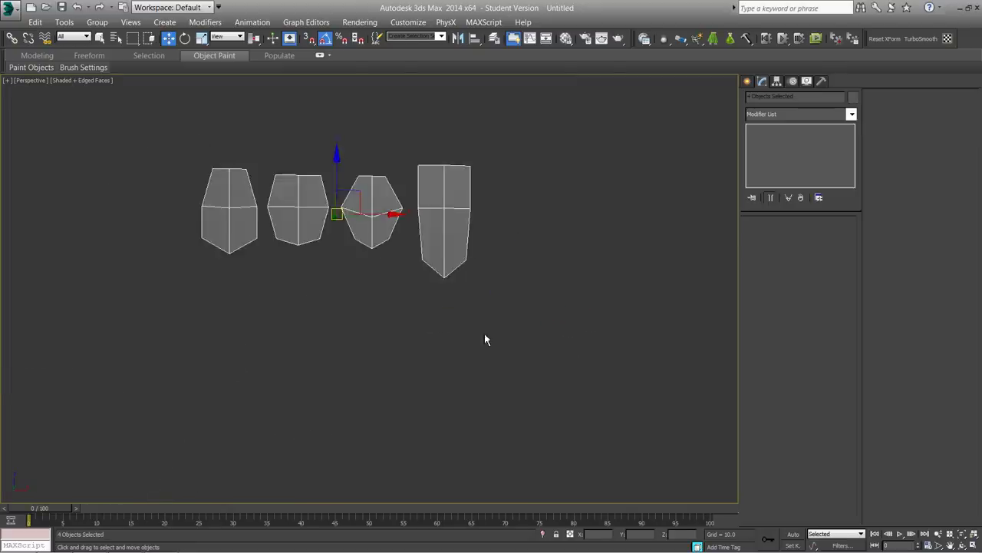
mouse_move(485, 348)
middle_mouse_down()
mouse_move(502, 372)
mouse_move(447, 374)
mouse_move(479, 373)
mouse_move(415, 335)
mouse_move(403, 360)
mouse_move(423, 360)
middle_mouse_up()
left_click(496, 391)
Step: Select the first plane in the row and inspect its pivot and flat profile from the side and front
middle_click_drag(494, 310, 473, 317)
middle_click_drag(368, 303, 442, 349)
left_click(354, 298)
key("z")
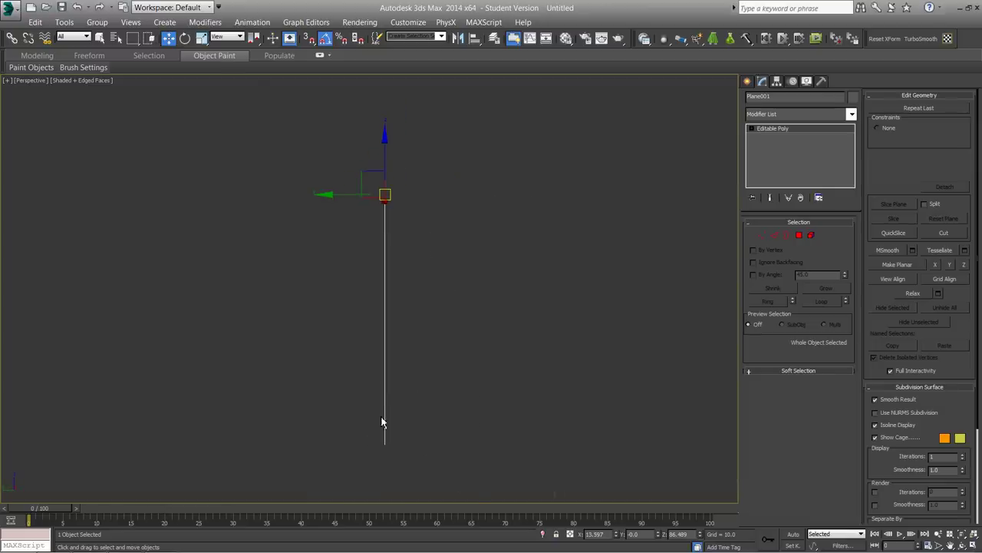
middle_click_drag(519, 289, 349, 318, "alt")
middle_click_drag(363, 375, 253, 355)
scroll(254, 354, "down", 2)
middle_click_drag(345, 349, 416, 351)
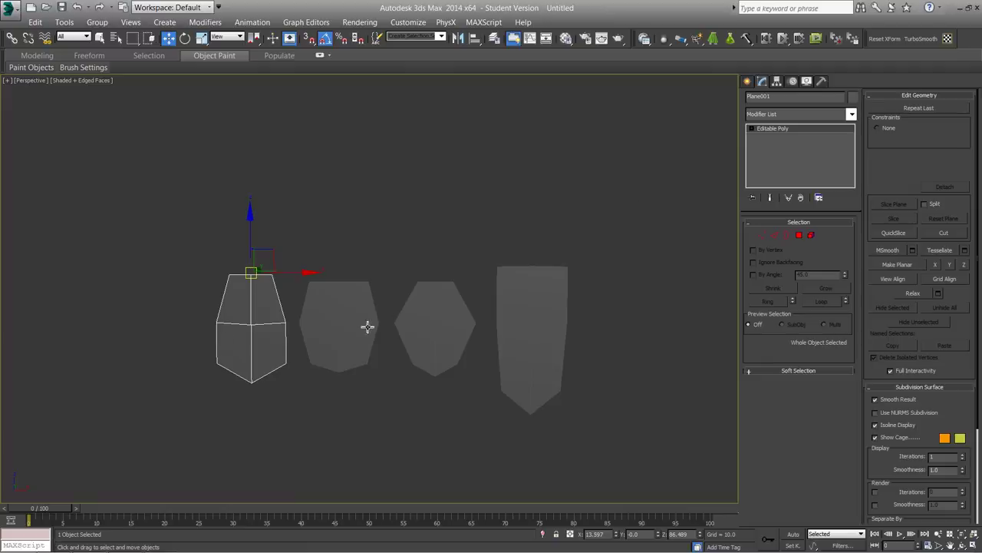
Step: Set the object color of the first plane to dark red and of the second plane to blue-cyan
left_click(854, 97)
left_click(566, 159)
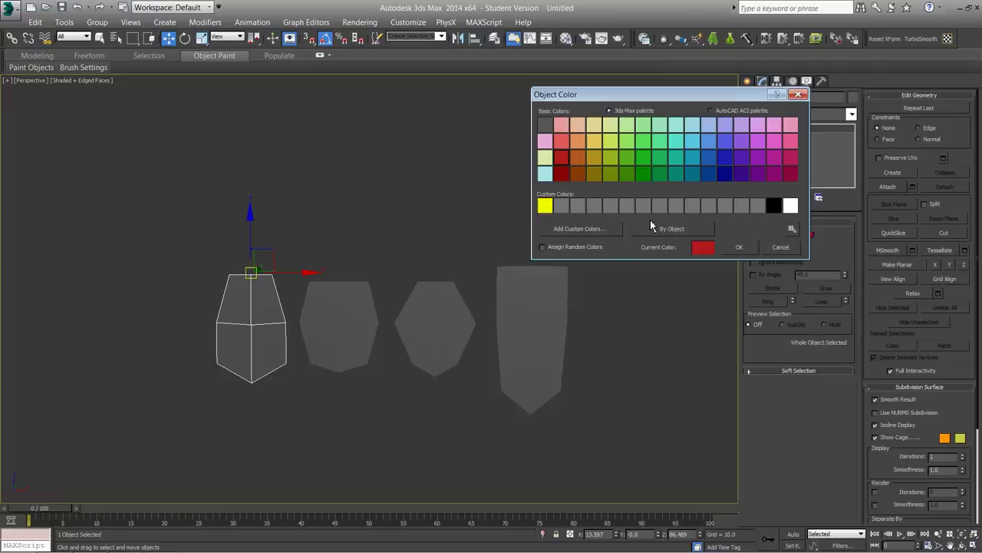
left_click(739, 247)
left_click(320, 310)
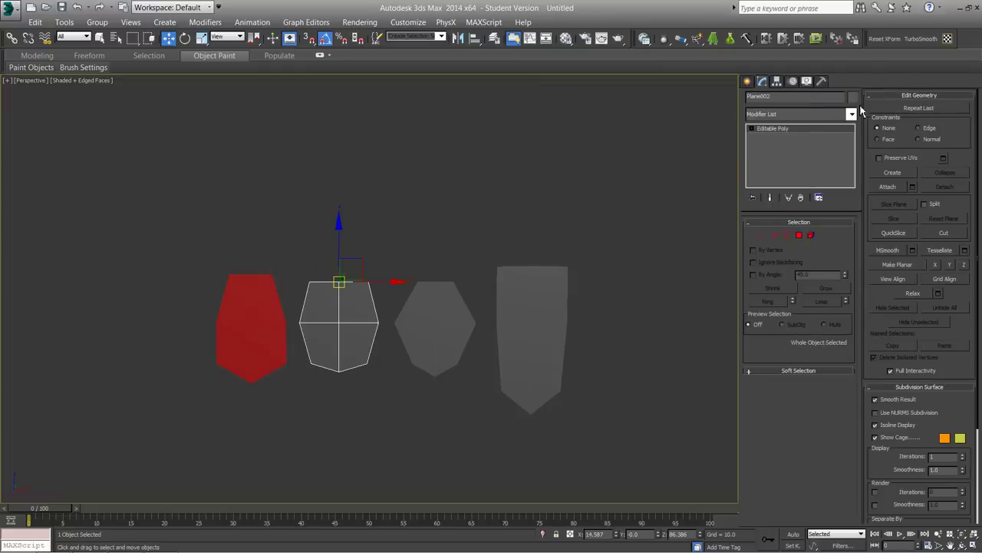
left_click(854, 97)
left_click(696, 158)
left_click(739, 247)
Step: Set the object color of the third plane to orange and of the fourth plane to purple, then deselect everything
left_click(428, 287)
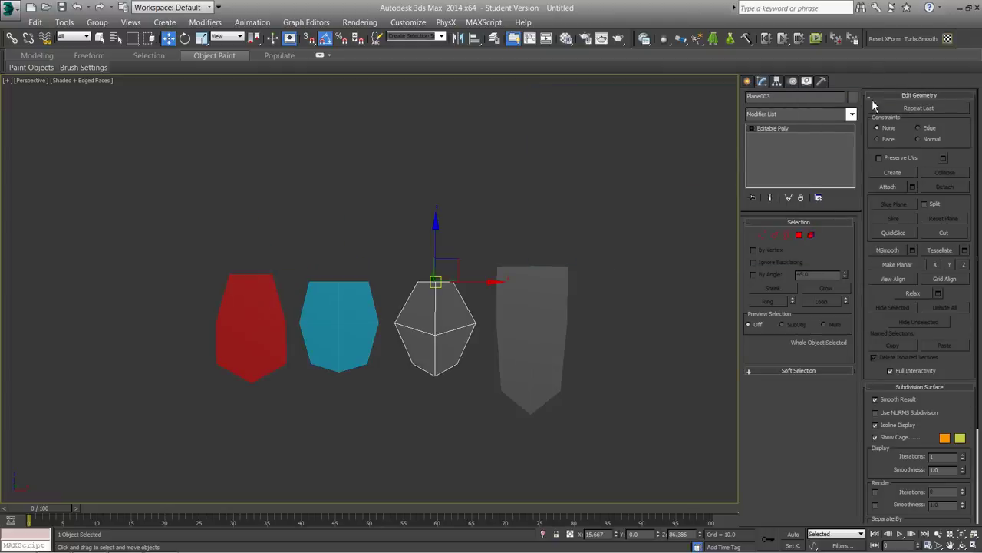
left_click(853, 98)
left_click(577, 156)
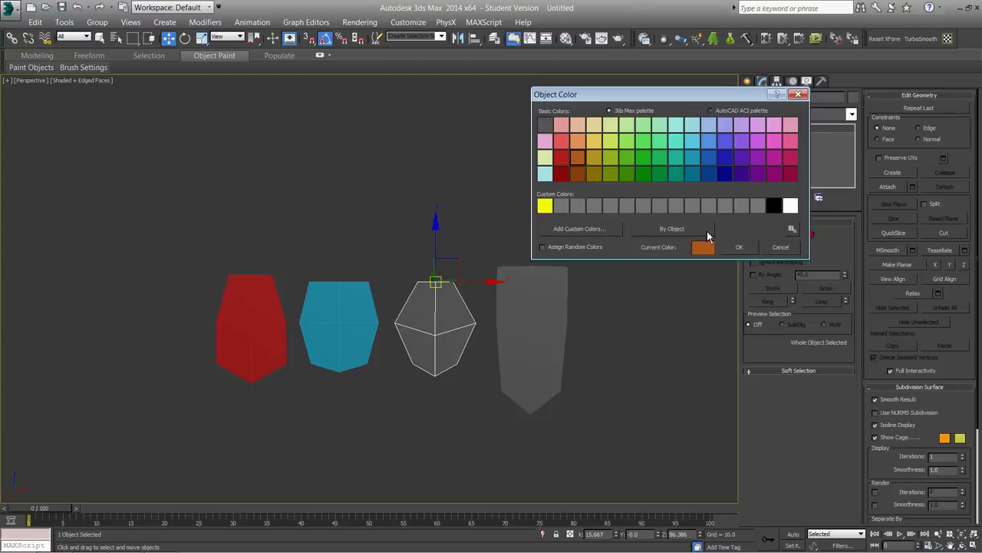
left_click(739, 247)
left_click(537, 285)
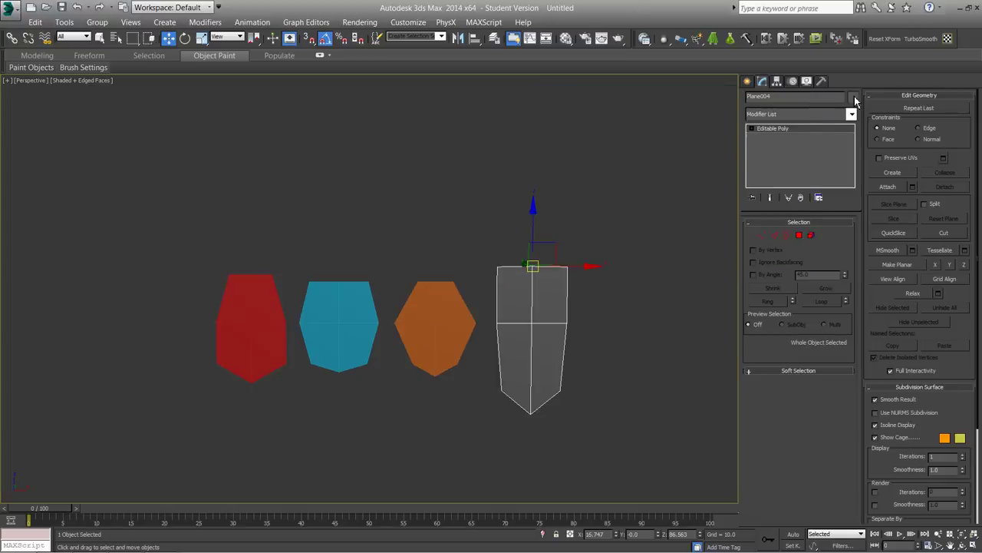
left_click(853, 98)
left_click(760, 157)
left_click(739, 247)
left_click(583, 203)
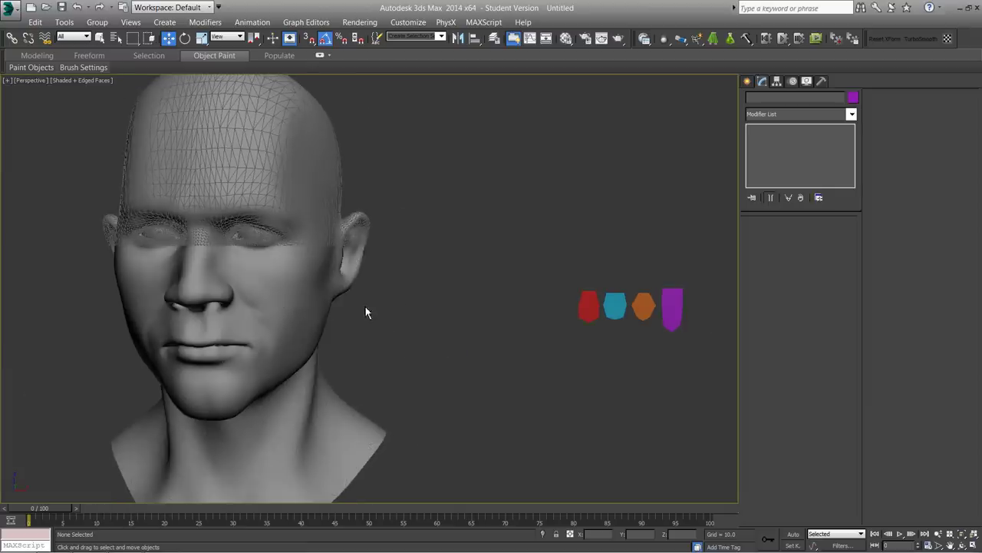
Step: Turn off the edged-faces display, keeping the whole head and the four colored planes in view
key("F4")
middle_click_drag(365, 307, 462, 377, "alt")
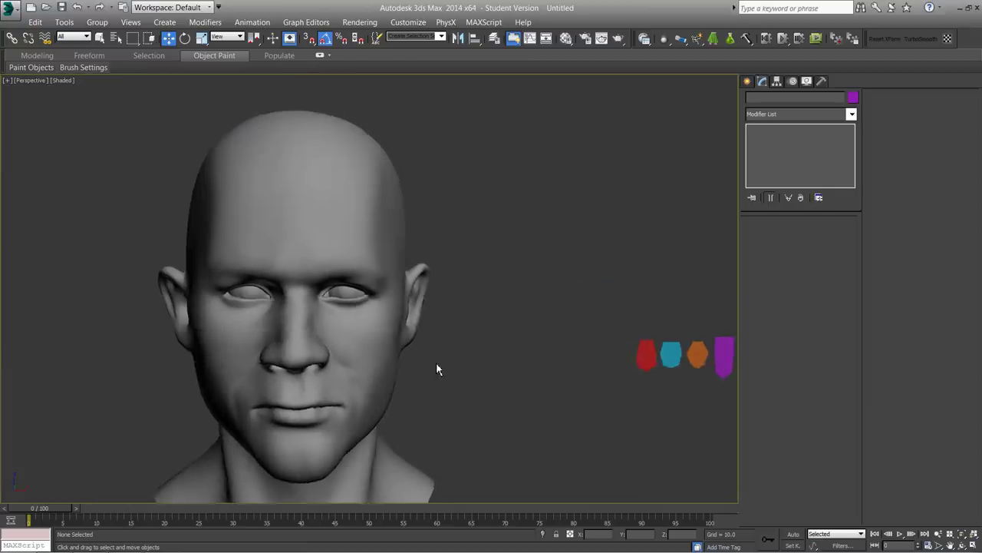
scroll(437, 369, "down", 4)
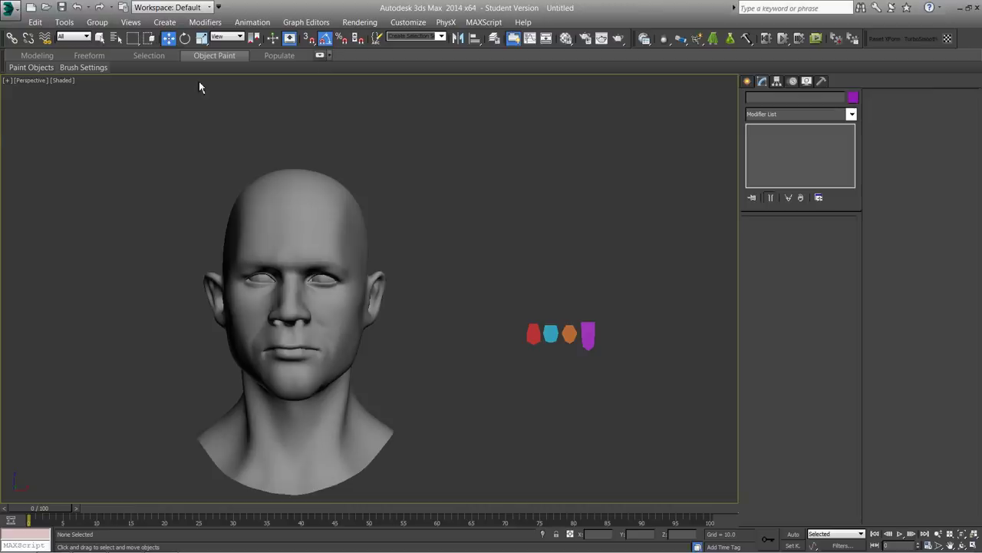
Step: Set Object Paint to paint with objects in a list, and add the four colored planes to that list
double_click(214, 56)
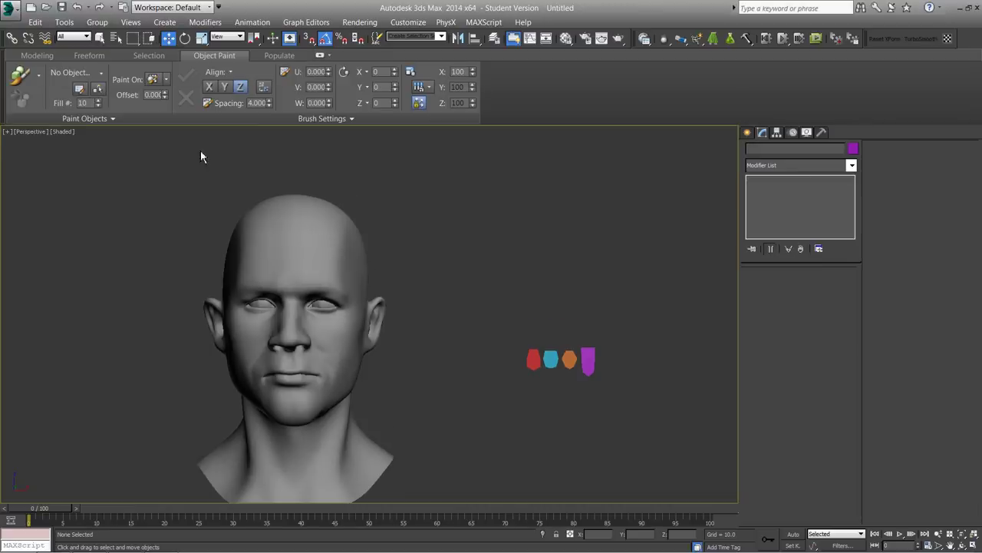
left_click(42, 75)
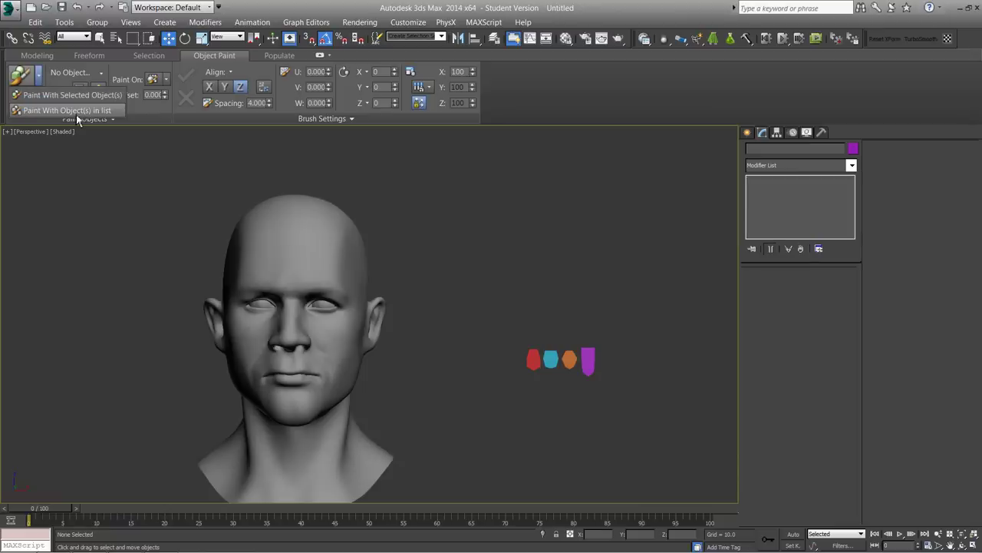
left_click(47, 112)
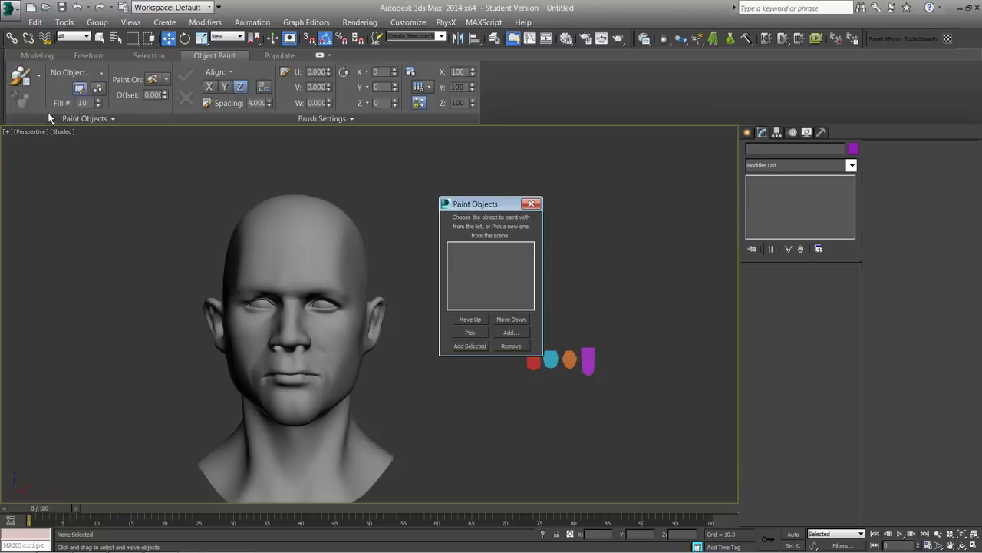
left_click_drag(468, 204, 447, 175)
left_click_drag(519, 347, 607, 393)
left_click(450, 317)
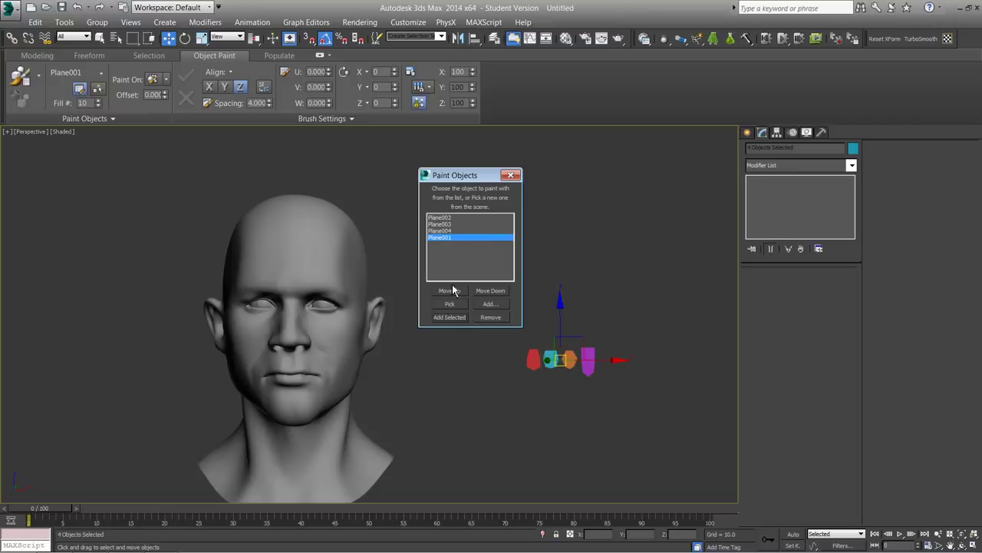
left_click(510, 175)
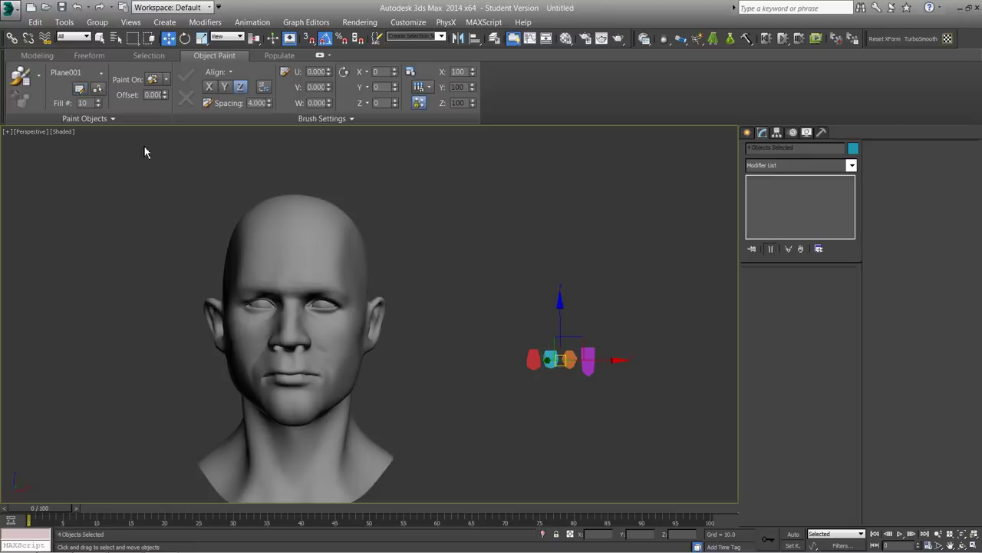
Step: Set the paint object choice to All, Randomly and check the list of paint objects
left_click(101, 73)
left_click(102, 73)
left_click(102, 73)
left_click(103, 73)
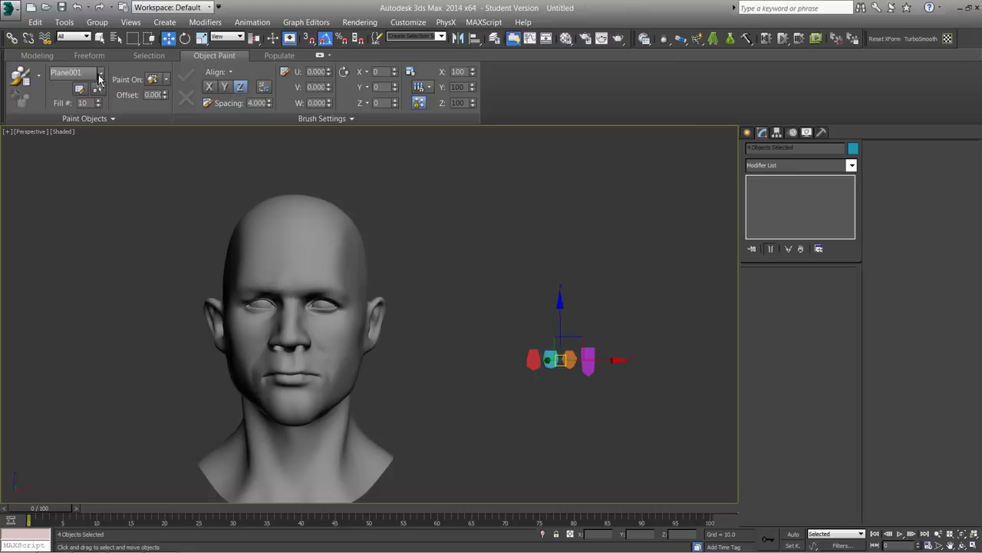
left_click(99, 75)
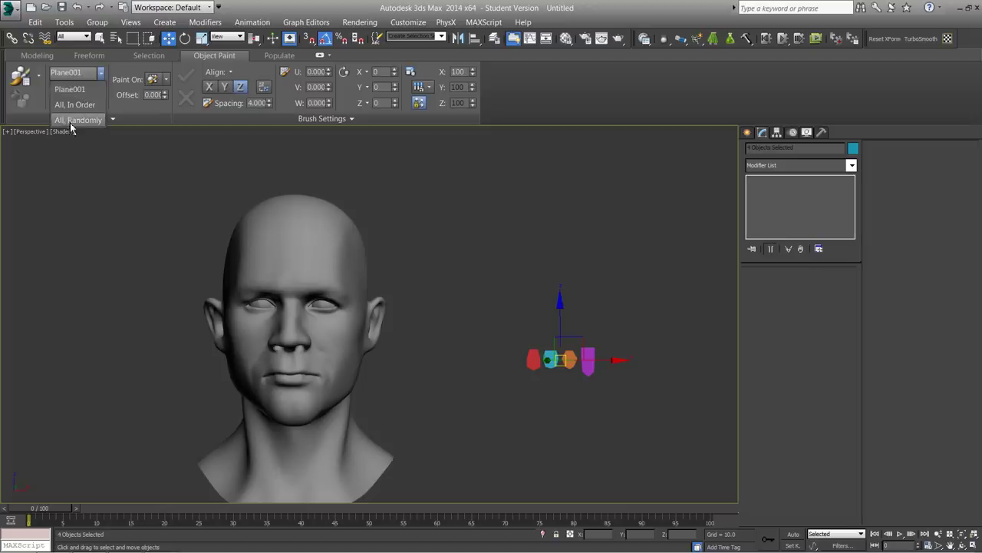
left_click(72, 121)
left_click(100, 73)
left_click(102, 75)
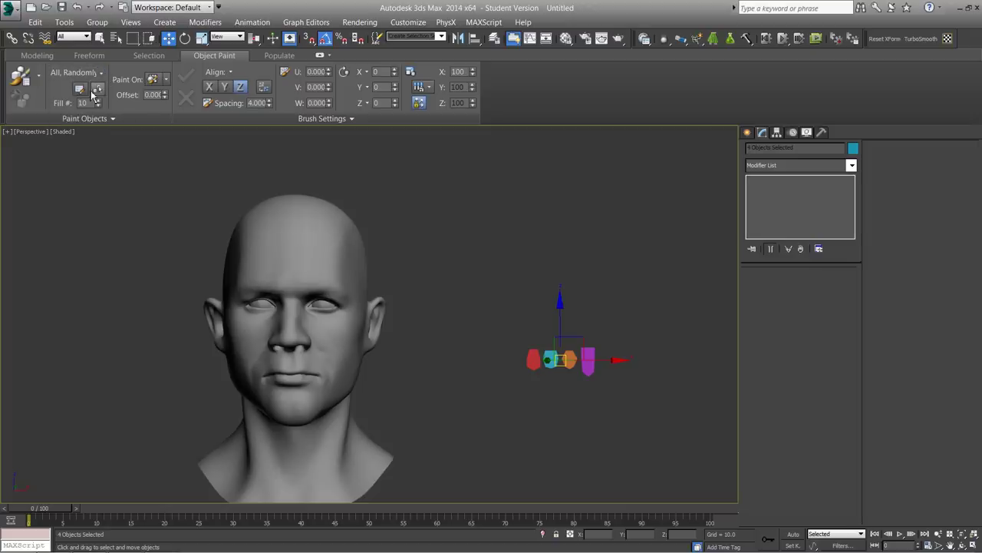
left_click(80, 90)
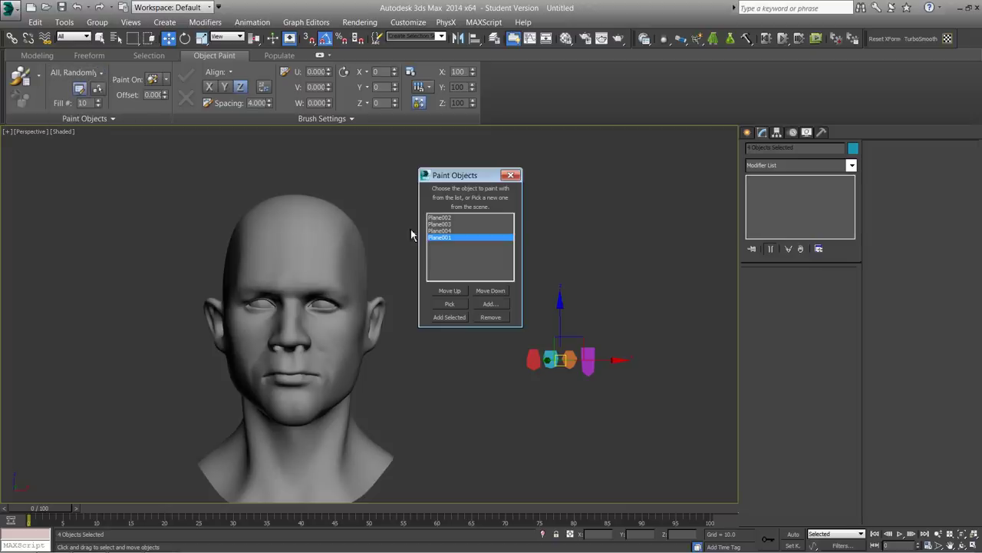
left_click(511, 176)
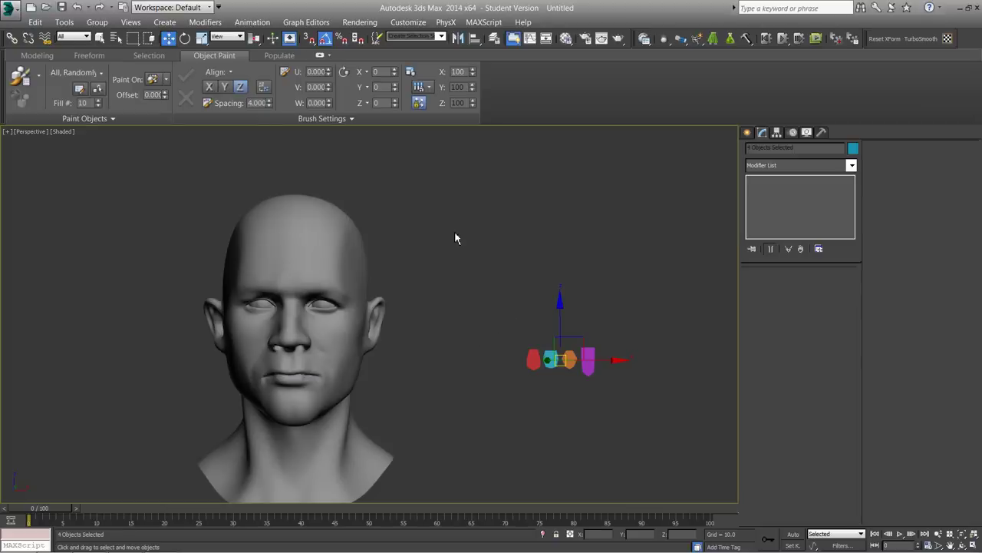
Step: Set Object Paint to paint on selected objects and select the head as the surface
left_click(165, 79)
left_click(190, 114)
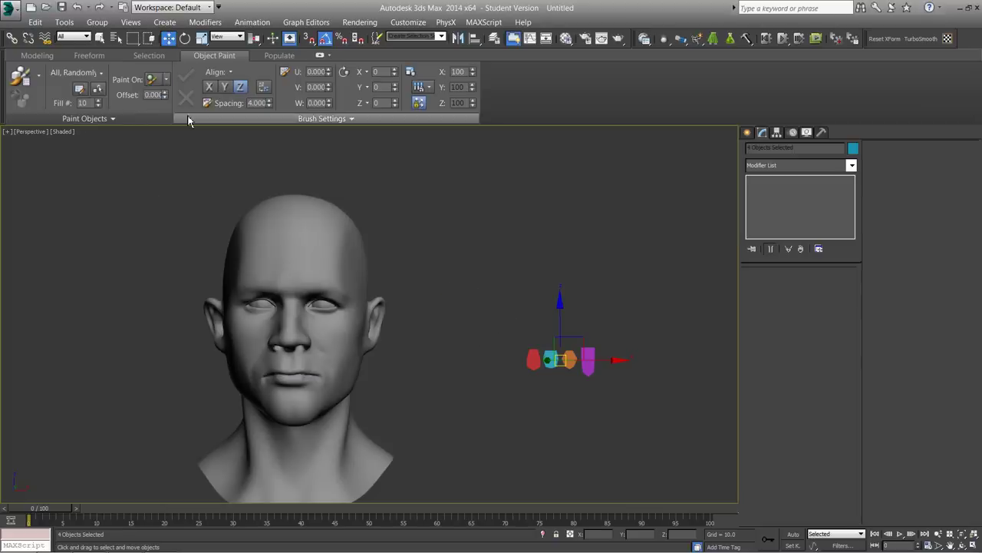
left_click(326, 255)
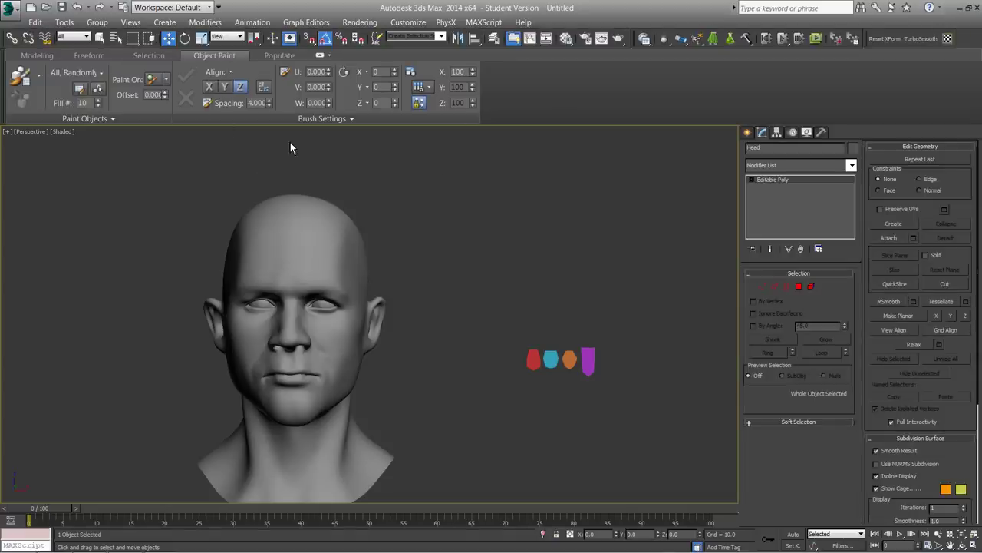
left_click(97, 89)
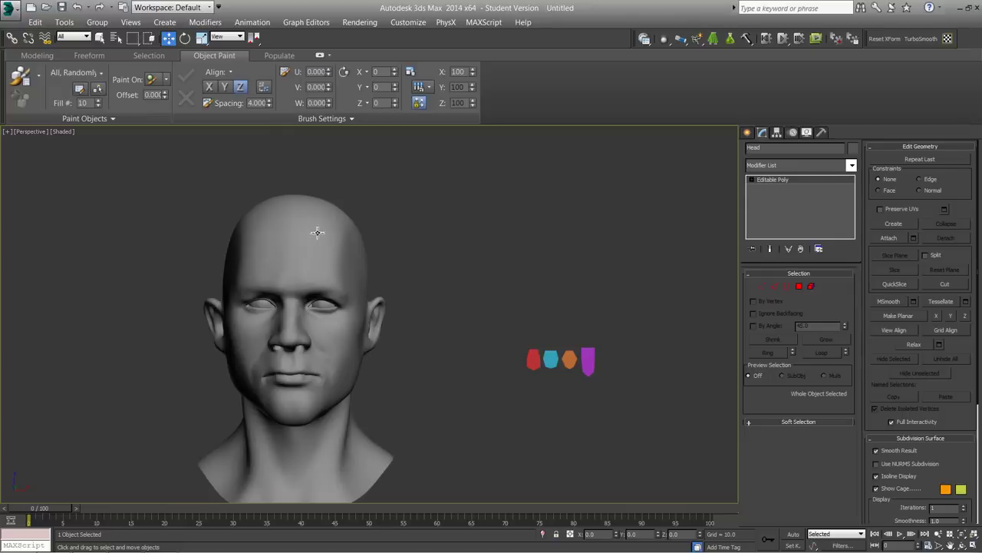
Step: Paint a stroke of planes on the head from in front of the ear down to the jawline
left_click(23, 79)
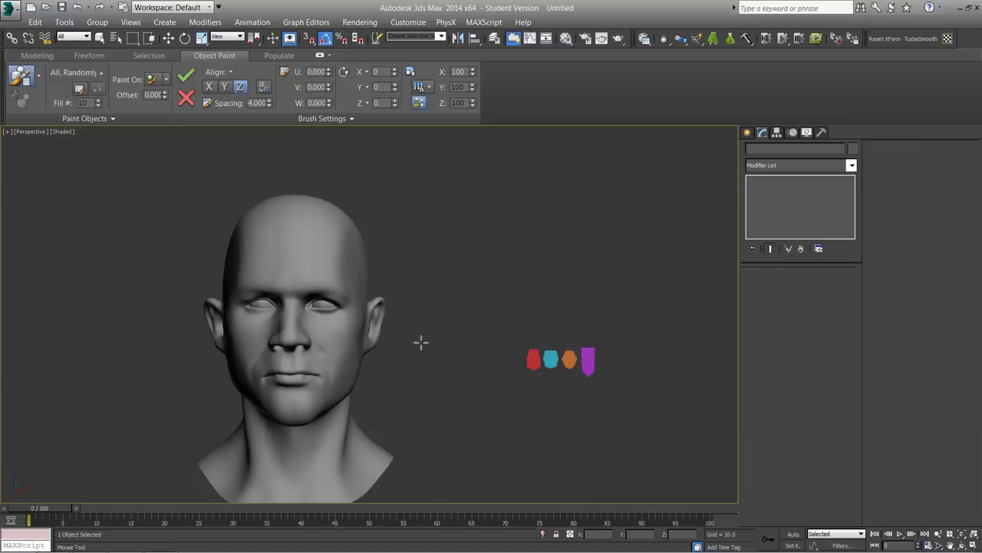
middle_click_drag(483, 329, 539, 305)
scroll(522, 301, "up", 5)
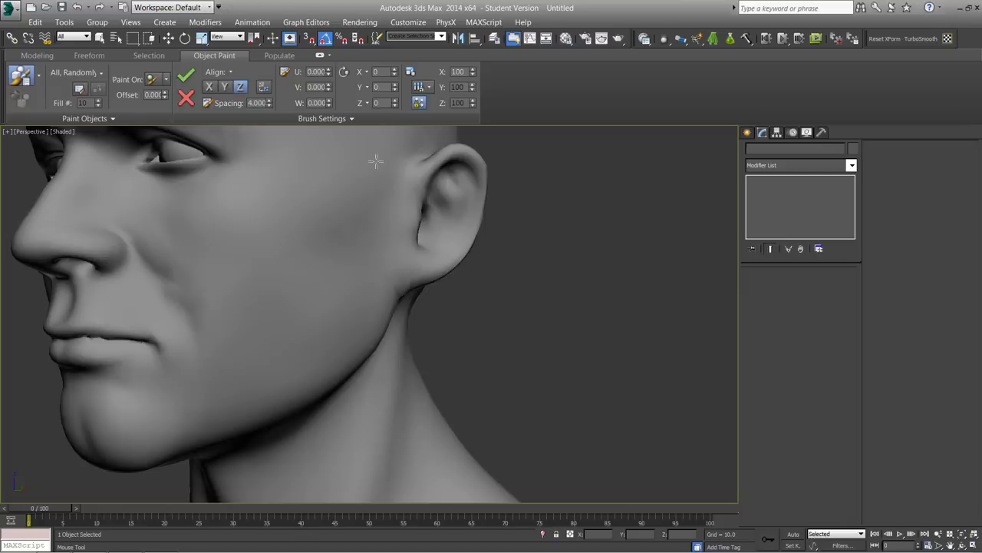
left_click(375, 198)
left_click(313, 364)
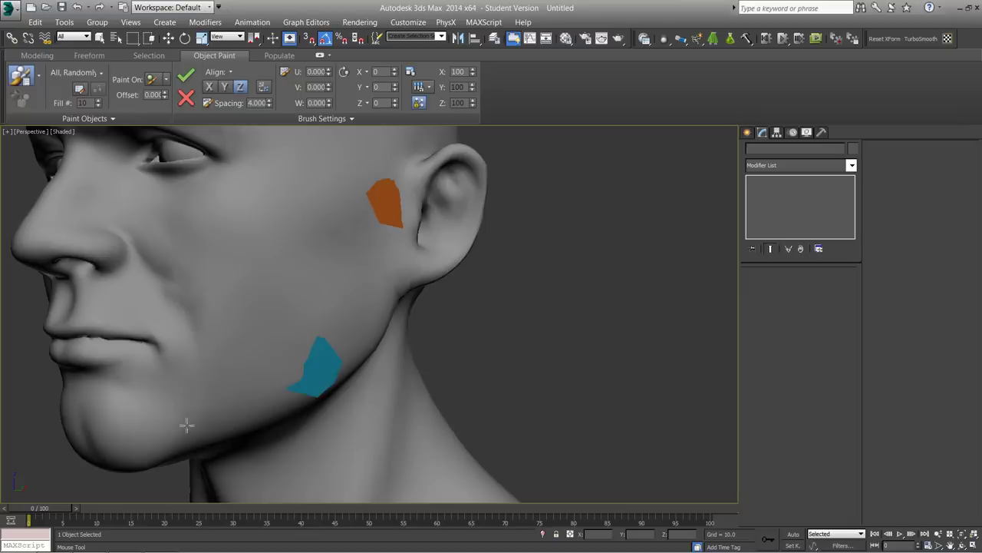
middle_click_drag(502, 247, 597, 247, "alt")
scroll(490, 256, "down", 5)
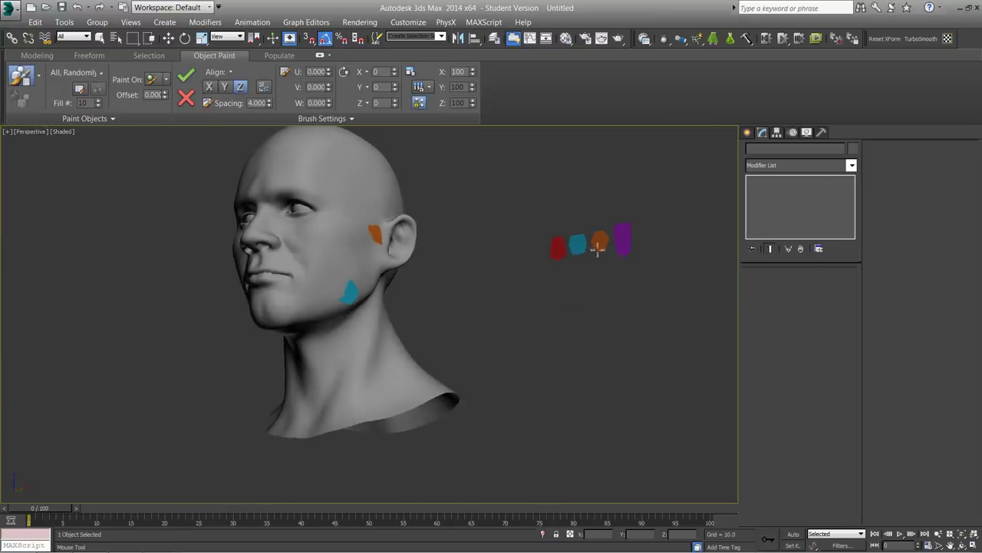
Step: Reduce the brush spacing to 0.340 so the planes along the jaw stroke sit close together
scroll(454, 287, "up", 1)
scroll(363, 286, "up", 2)
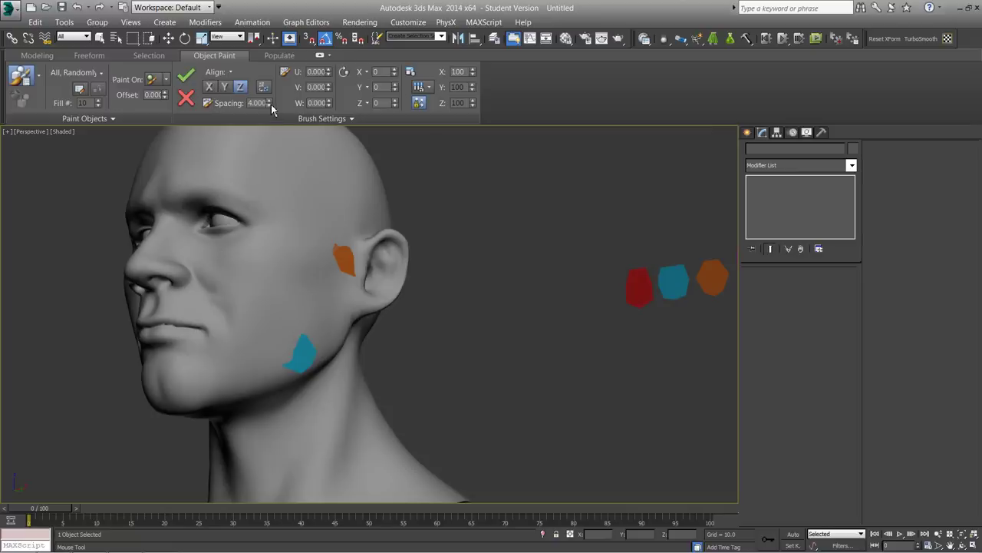
mouse_move(269, 104)
left_mouse_down()
mouse_move(278, 228)
mouse_move(314, 340)
left_mouse_up()
mouse_move(484, 226)
middle_mouse_down("alt")
mouse_move(447, 246)
mouse_move(484, 246)
mouse_move(404, 212)
mouse_move(443, 266)
mouse_move(422, 246)
mouse_move(478, 281)
middle_mouse_up("alt")
scroll(443, 265, "up", 3)
scroll(422, 245, "down", 5)
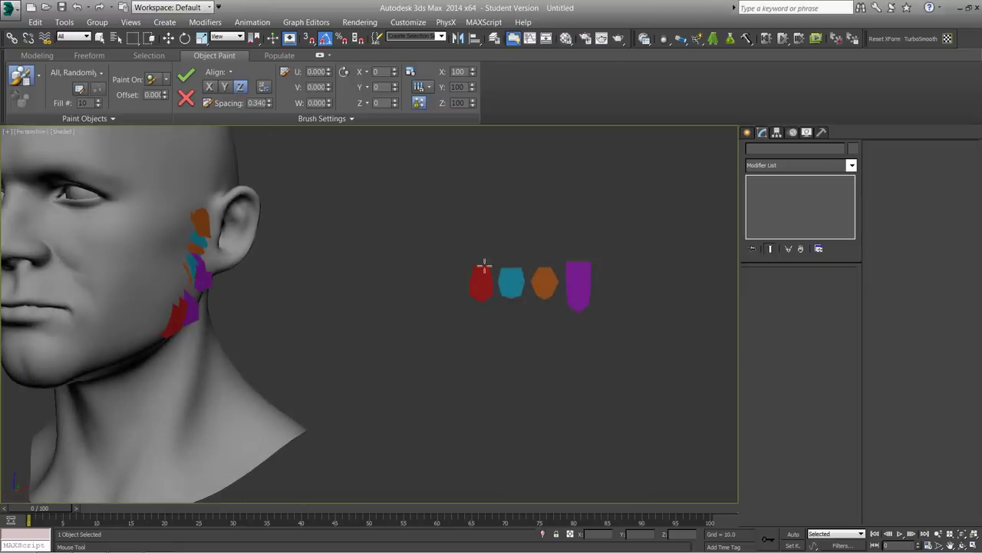
scroll(484, 265, "up", 4)
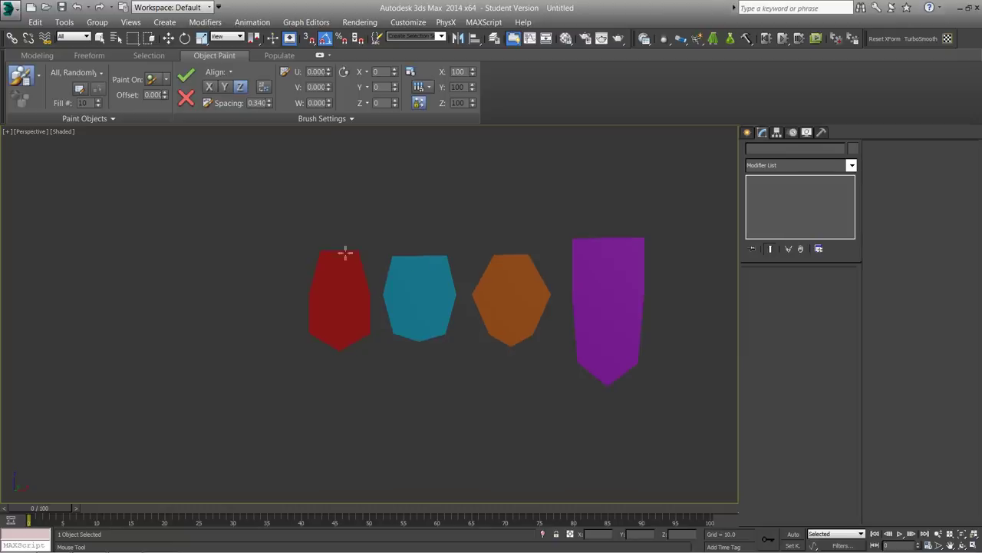
middle_click_drag(604, 230, 718, 238)
scroll(691, 239, "down", 5)
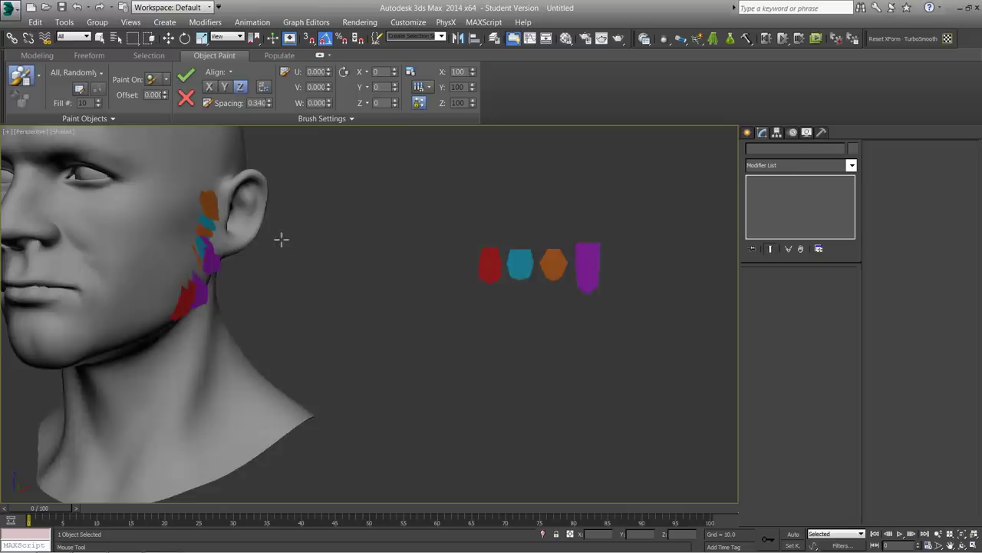
Step: Examine the painted planes in front of the ear and along the jaw from several angles
middle_click_drag(264, 241, 384, 248)
scroll(304, 252, "up", 3)
middle_click_drag(294, 241, 245, 293)
scroll(245, 292, "down", 3)
middle_click_drag(389, 184, 390, 227, "alt")
middle_click_drag(365, 209, 381, 202)
scroll(286, 215, "up", 3)
mouse_move(245, 203)
middle_mouse_down()
mouse_move(338, 178)
mouse_move(346, 235)
mouse_move(344, 224)
mouse_move(366, 230)
mouse_move(338, 226)
mouse_move(375, 268)
mouse_move(376, 251)
middle_mouse_up()
Step: Check the head in wireframe and turn on see-through display for it, keeping the view shaded
key("F4")
key("F3")
scroll(364, 257, "up", 3)
scroll(376, 249, "down", 3)
key("F3")
key("alt+x")
mouse_move(435, 244)
middle_mouse_down()
mouse_move(465, 230)
mouse_move(296, 234)
mouse_move(433, 241)
middle_mouse_up()
scroll(295, 234, "up", 3)
mouse_move(376, 317)
middle_mouse_down("alt")
mouse_move(322, 314)
mouse_move(356, 184)
mouse_move(285, 260)
mouse_move(263, 311)
mouse_move(339, 298)
mouse_move(445, 311)
mouse_move(230, 244)
middle_mouse_up("alt")
scroll(329, 292, "down", 2)
key("F3")
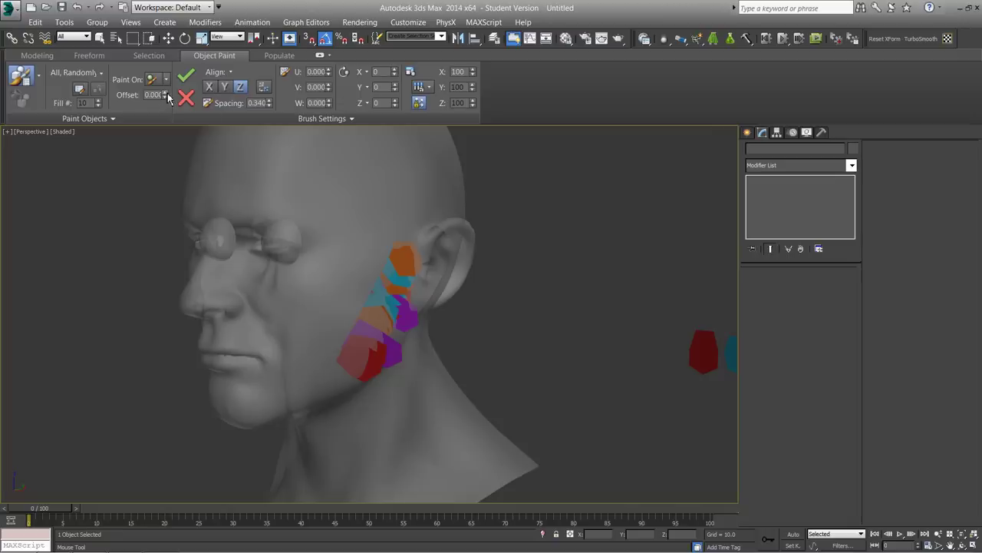
Step: Try raising the paint offset to about 0.42 to lift the planes off the head, and reset it to zero
mouse_move(168, 95)
left_mouse_down()
mouse_move(167, 81)
mouse_move(165, 96)
mouse_move(158, 90)
left_mouse_up()
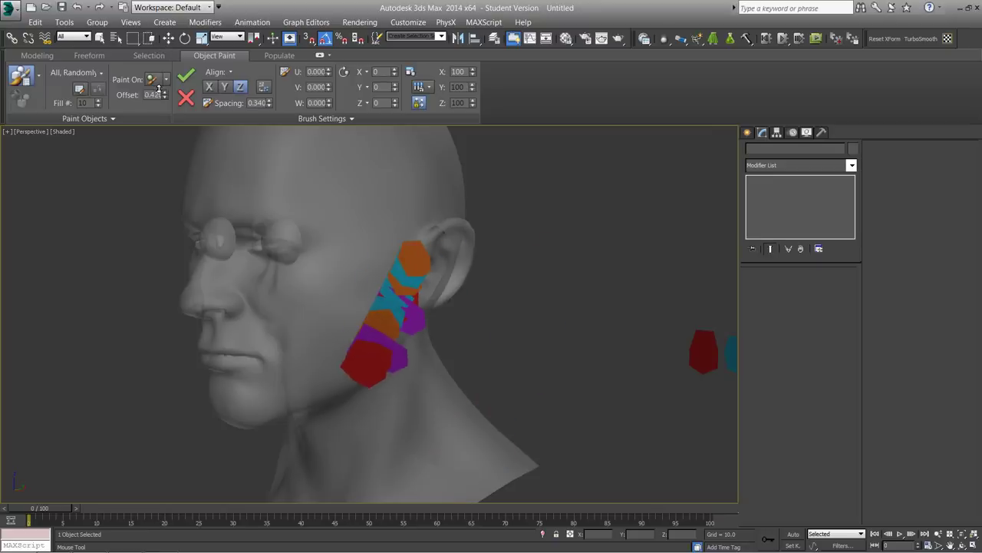
right_click(166, 94)
Step: Increase the brush spacing of the jaw stroke to 0.554
scroll(433, 263, "up", 5)
mouse_move(392, 245)
middle_mouse_down("alt")
mouse_move(443, 252)
mouse_move(463, 242)
mouse_move(463, 217)
mouse_move(447, 247)
mouse_move(395, 229)
middle_mouse_up("alt")
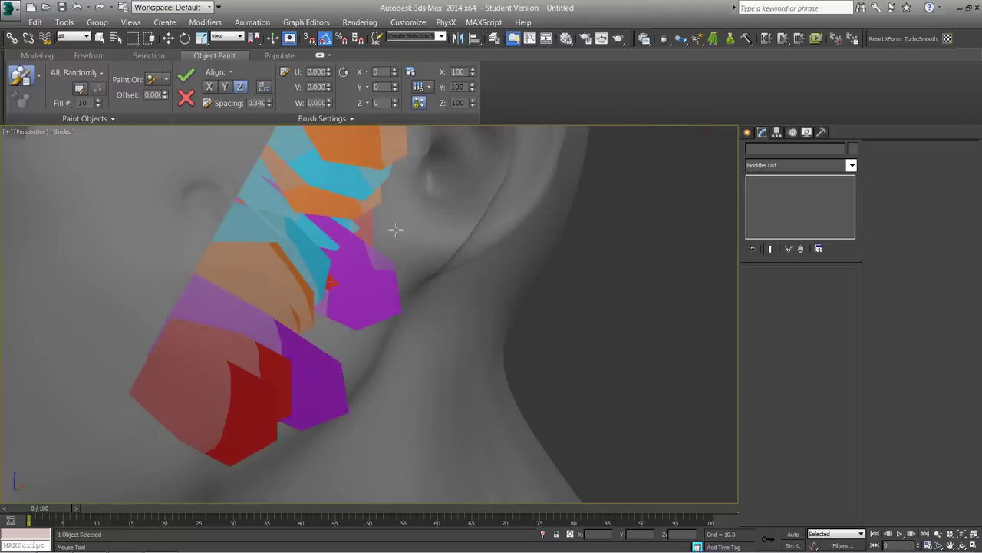
middle_click_drag(241, 327, 297, 328, "alt")
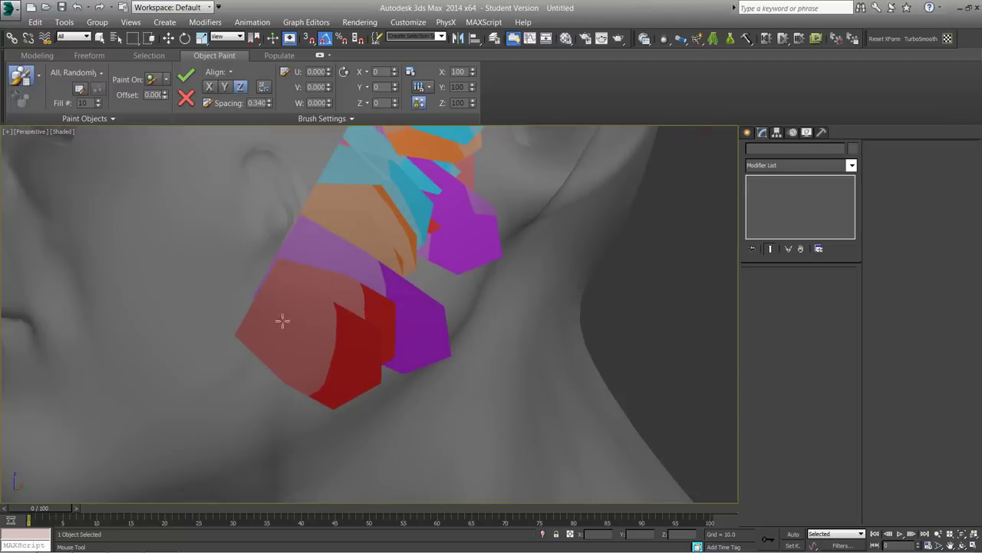
mouse_move(170, 131)
middle_mouse_down()
mouse_move(169, 237)
mouse_move(158, 261)
middle_mouse_up()
scroll(158, 261, "down", 3)
middle_click_drag(220, 188, 252, 192, "alt")
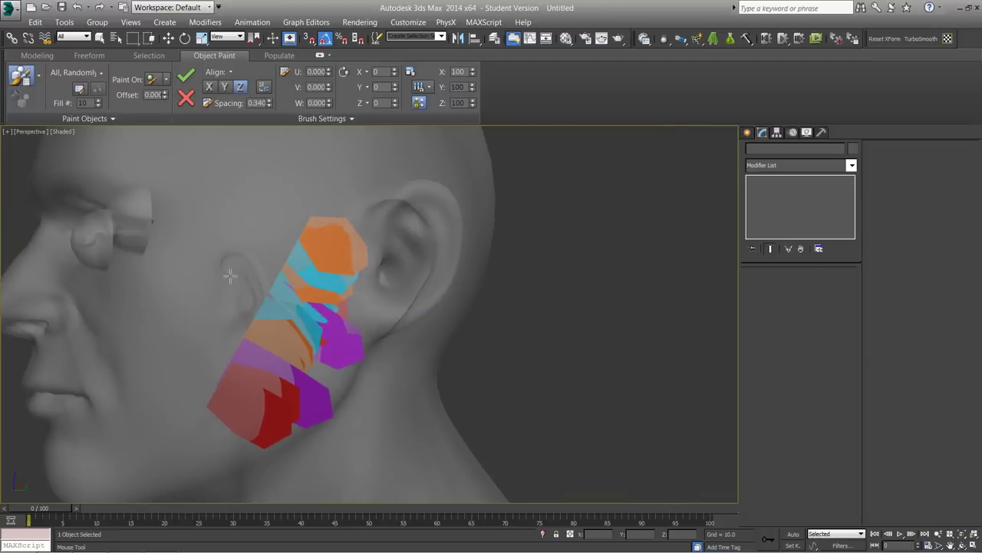
middle_click_drag(257, 355, 281, 367, "alt")
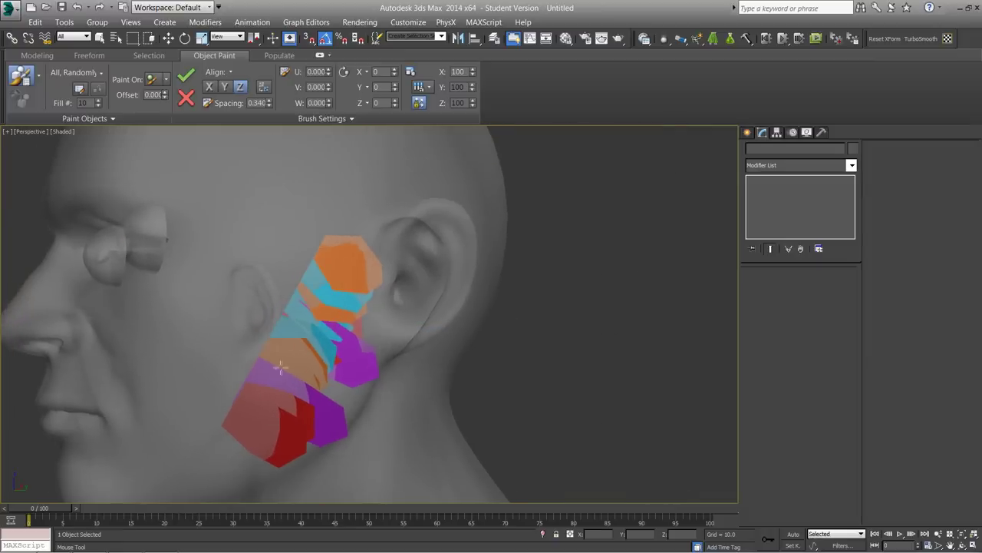
middle_click_drag(341, 345, 358, 348, "alt")
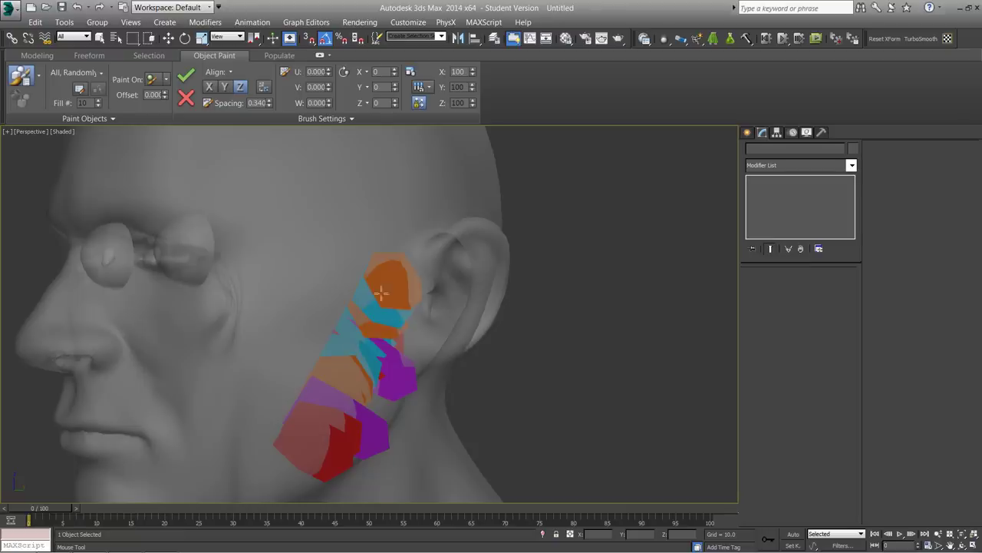
middle_click_drag(340, 215, 391, 271, "alt")
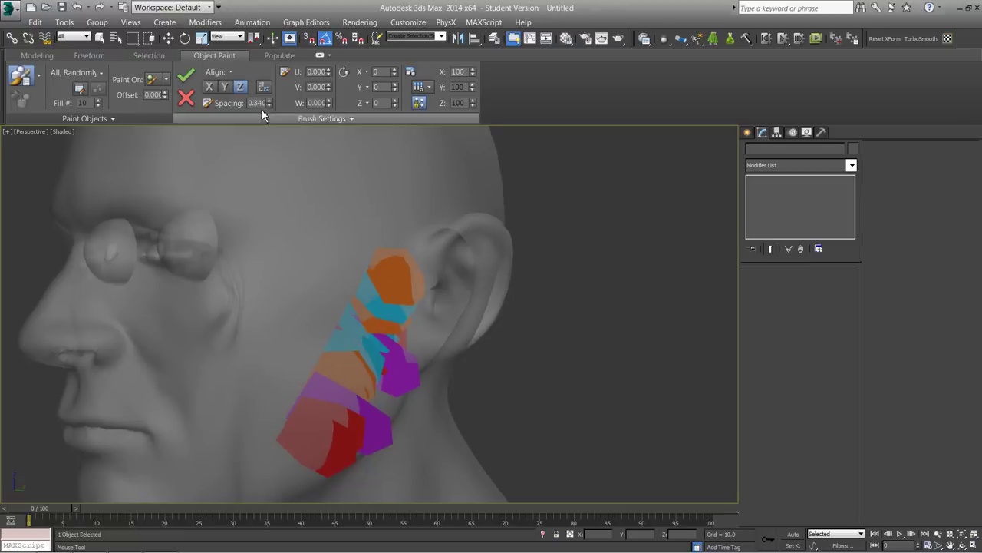
mouse_move(269, 105)
left_mouse_down()
mouse_move(270, 114)
mouse_move(268, 96)
left_mouse_up()
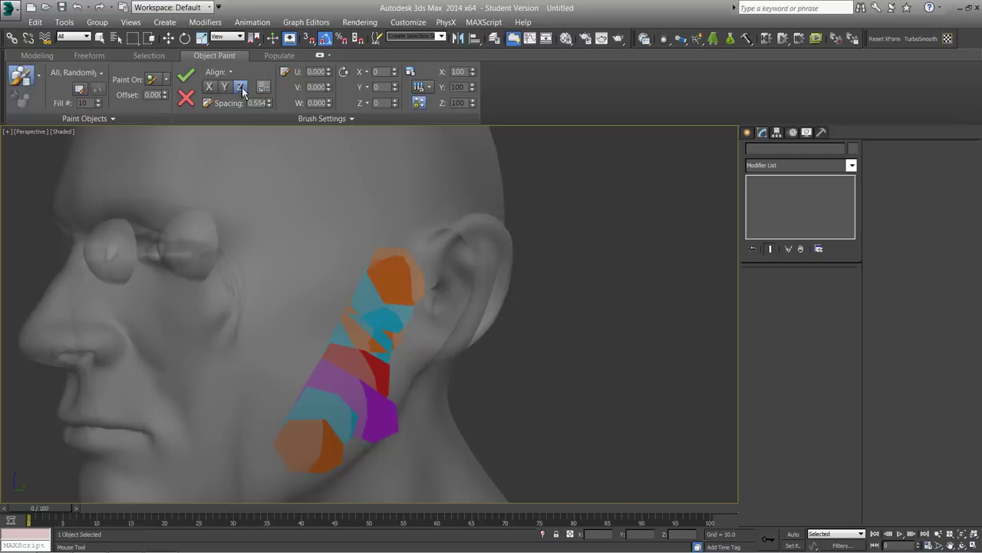
Step: Try aligning the painted planes to the X and Y axes, and restore the Z alignment
left_click(210, 87)
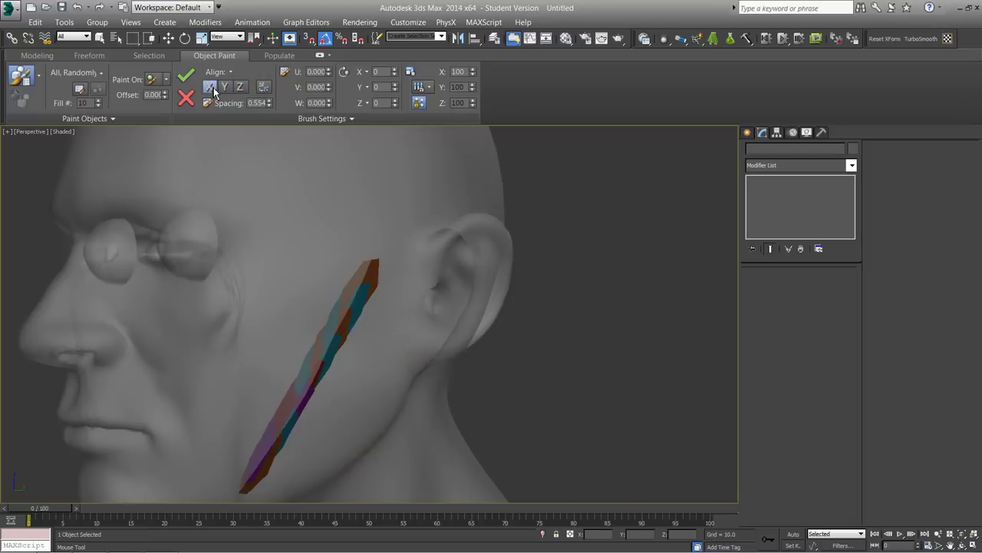
left_click(225, 88)
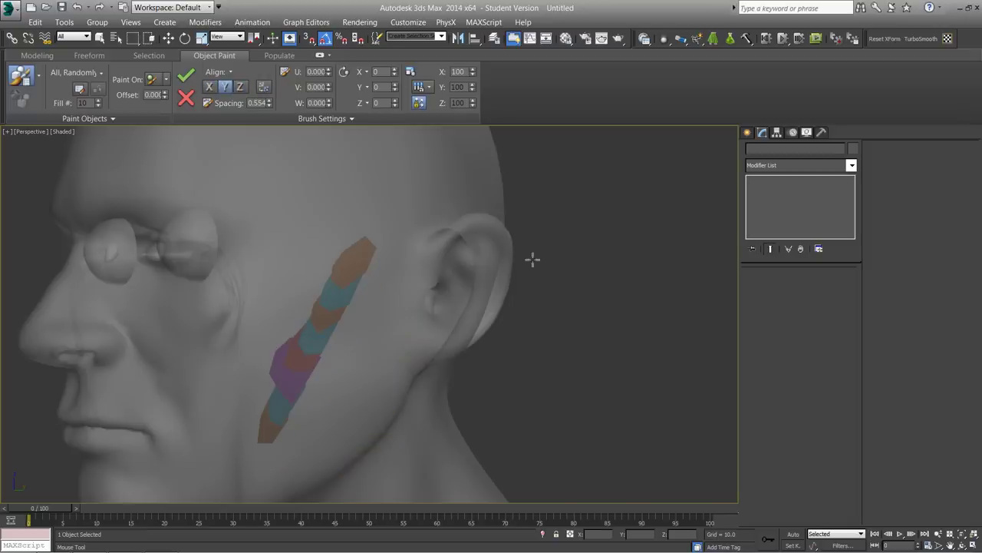
middle_click_drag(574, 251, 332, 317, "alt")
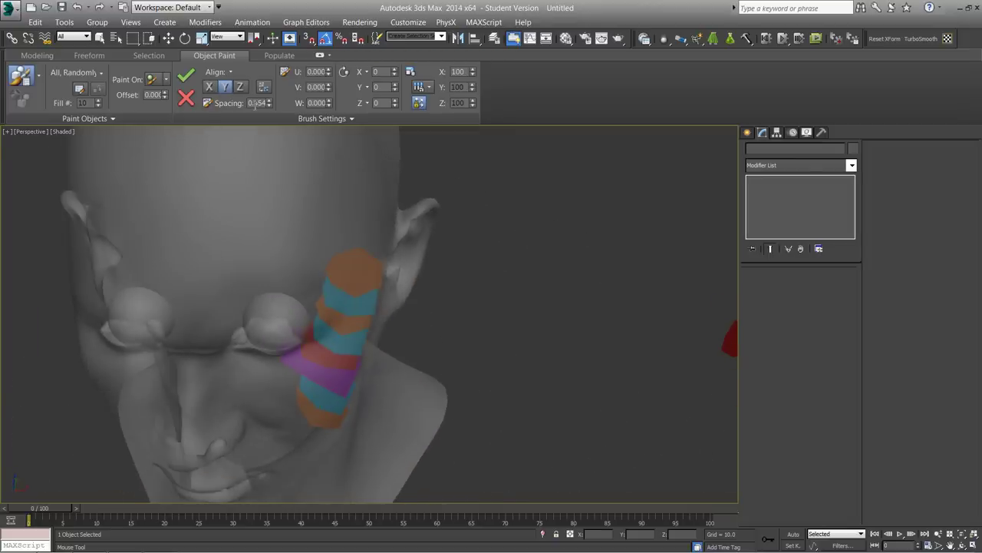
left_click(241, 87)
middle_click_drag(461, 280, 418, 248, "alt")
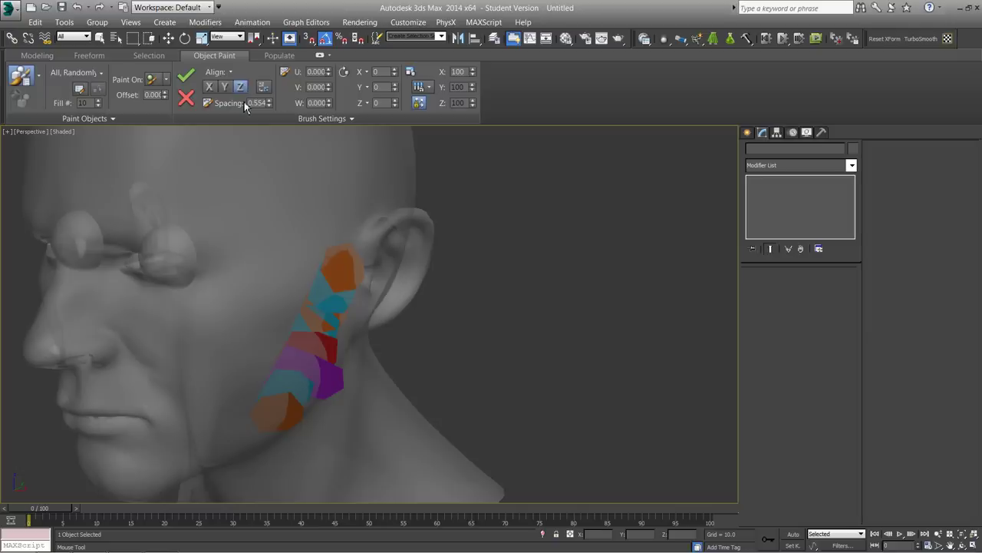
mouse_move(548, 310)
middle_mouse_down("alt")
mouse_move(588, 320)
mouse_move(555, 305)
middle_mouse_up("alt")
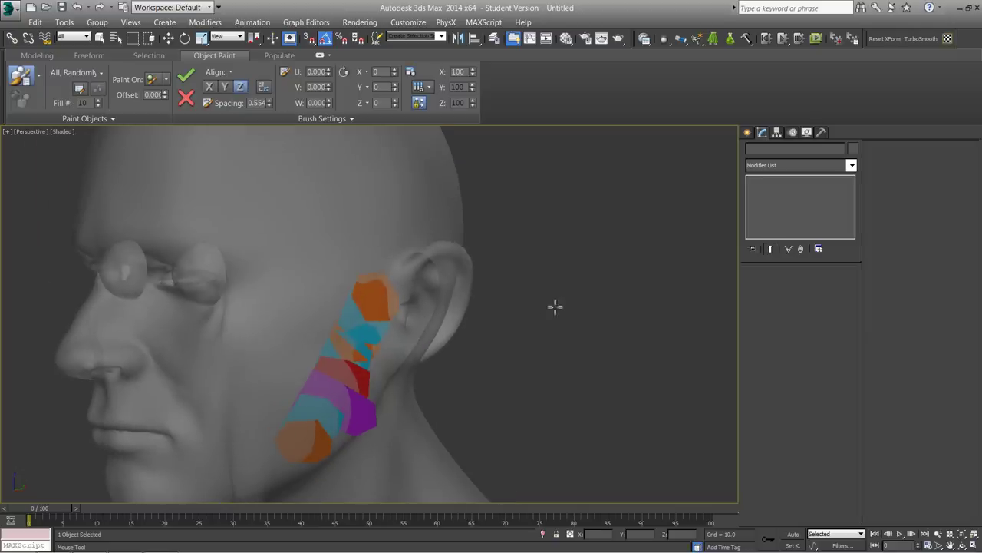
Step: Check the Align to Normal and Follow Stroke settings against the planes' orientation on the cheek
left_click(231, 73)
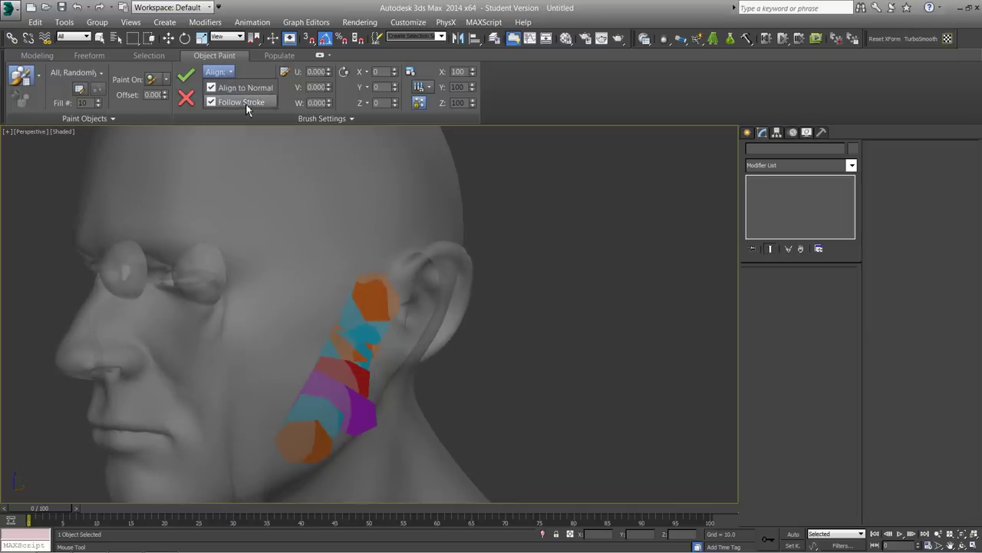
mouse_move(568, 310)
middle_mouse_down("alt")
mouse_move(505, 285)
mouse_move(484, 326)
middle_mouse_up("alt")
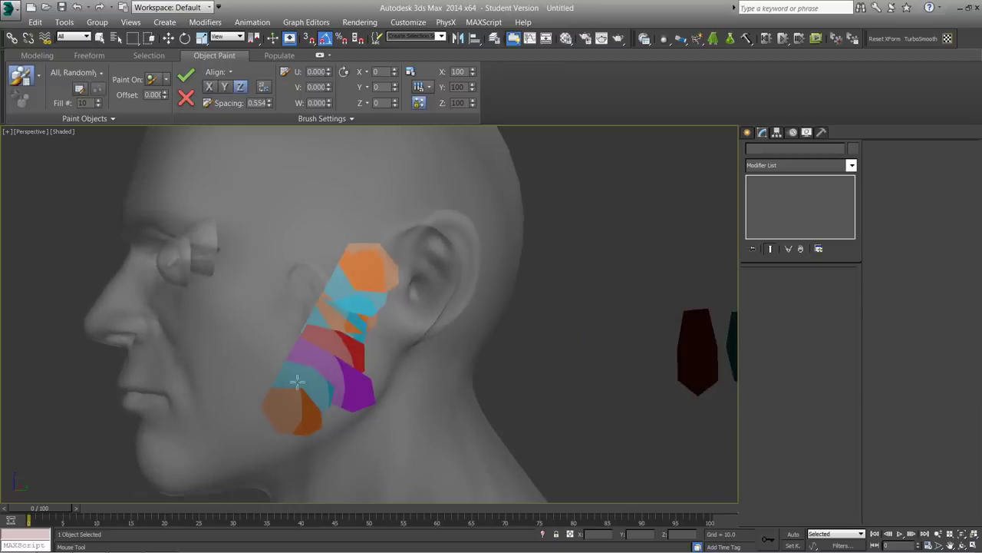
middle_click_drag(574, 231, 568, 261)
middle_click_drag(498, 235, 369, 182, "alt")
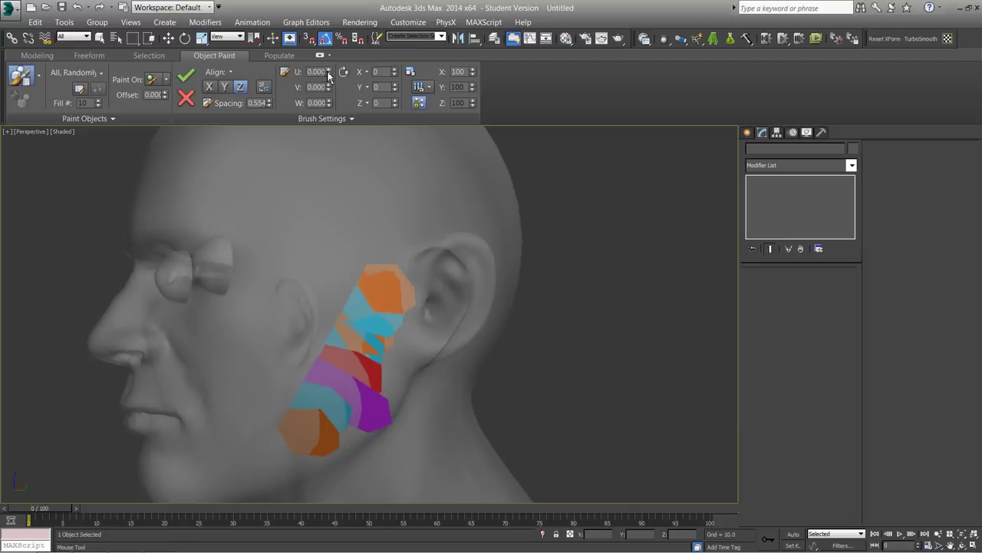
Step: Scatter the painted planes with a U value of -0.22 and a V value of -0.06
left_click_drag(329, 74, 330, 102)
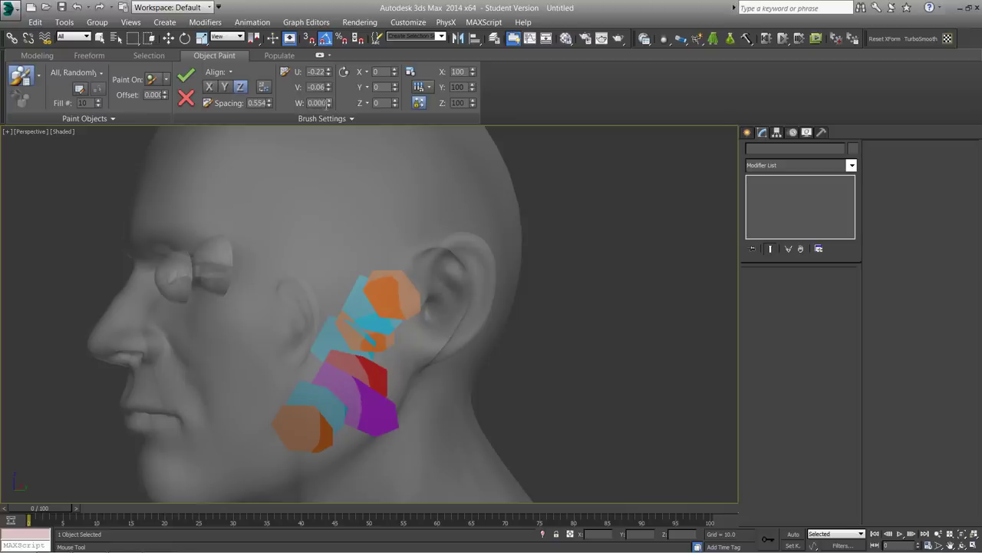
mouse_move(489, 284)
middle_mouse_down("alt")
mouse_move(553, 307)
mouse_move(487, 306)
mouse_move(432, 340)
mouse_move(441, 322)
mouse_move(406, 305)
middle_mouse_up("alt")
scroll(466, 289, "up", 5)
middle_click_drag(413, 315, 454, 269)
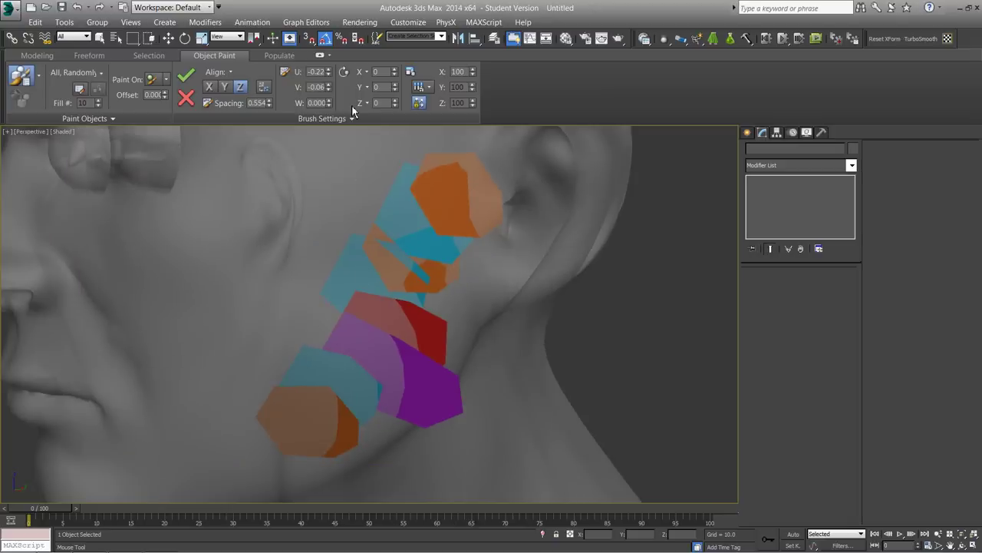
Step: Switch the brush scale mode to Random and compare the painted planes with the four source planes
left_click(418, 88)
left_click(428, 89)
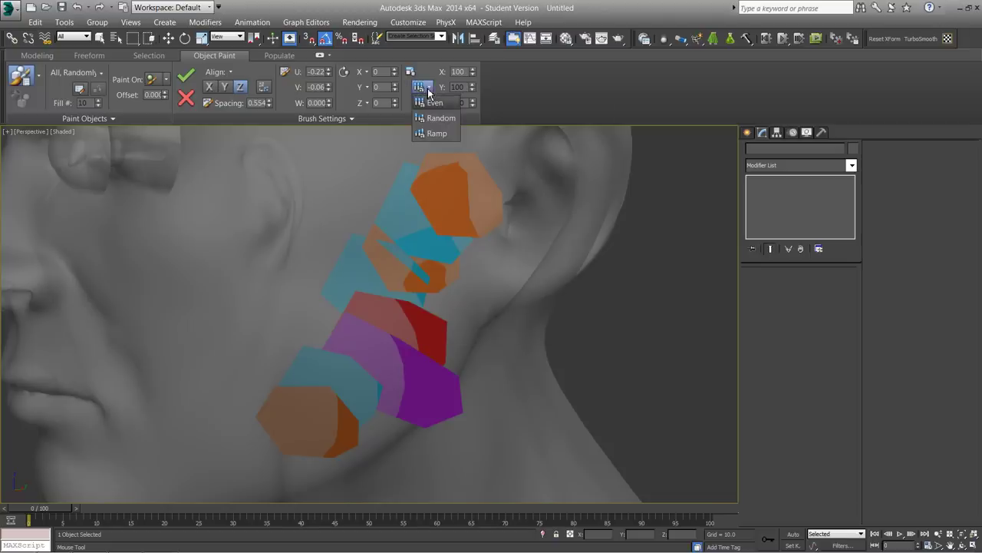
left_click(434, 119)
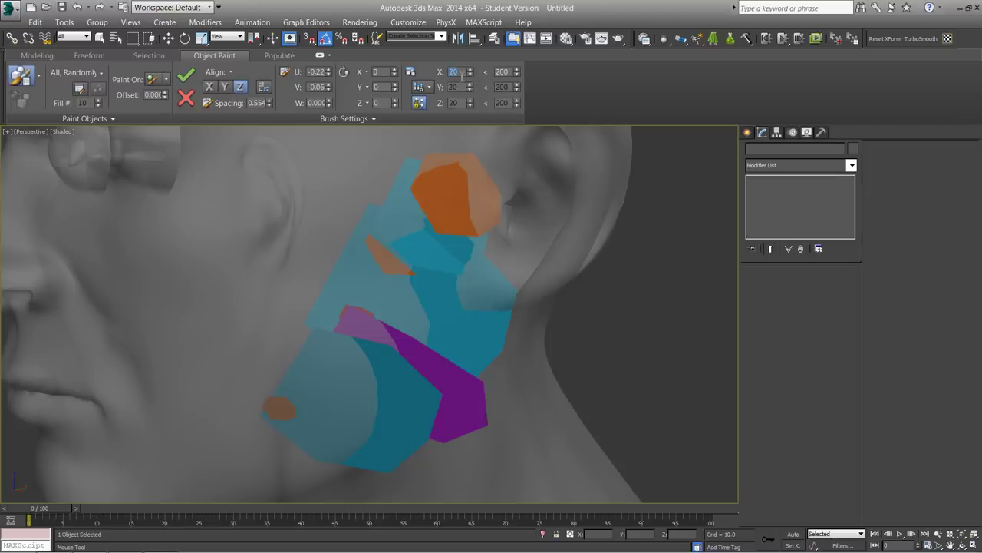
scroll(570, 300, "down", 6)
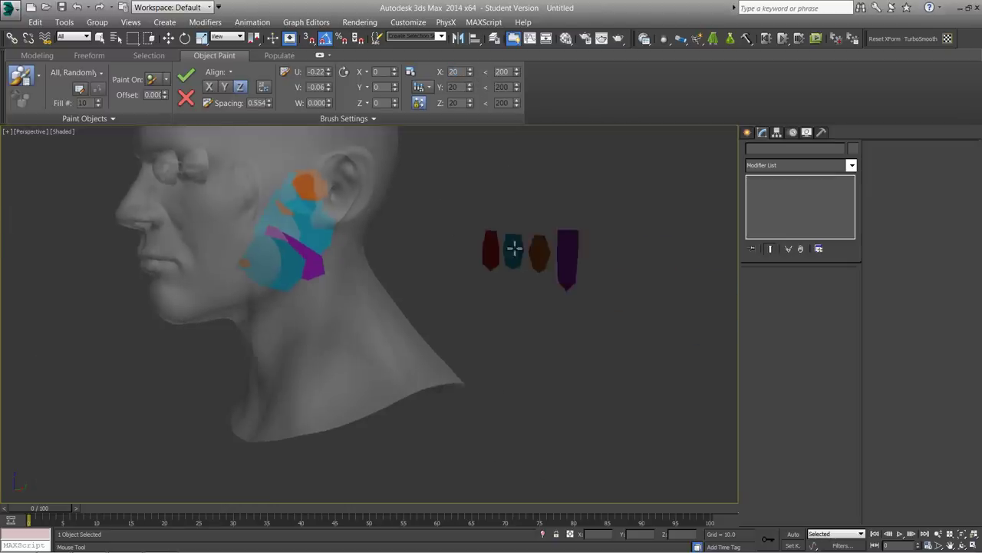
scroll(537, 240, "up", 3)
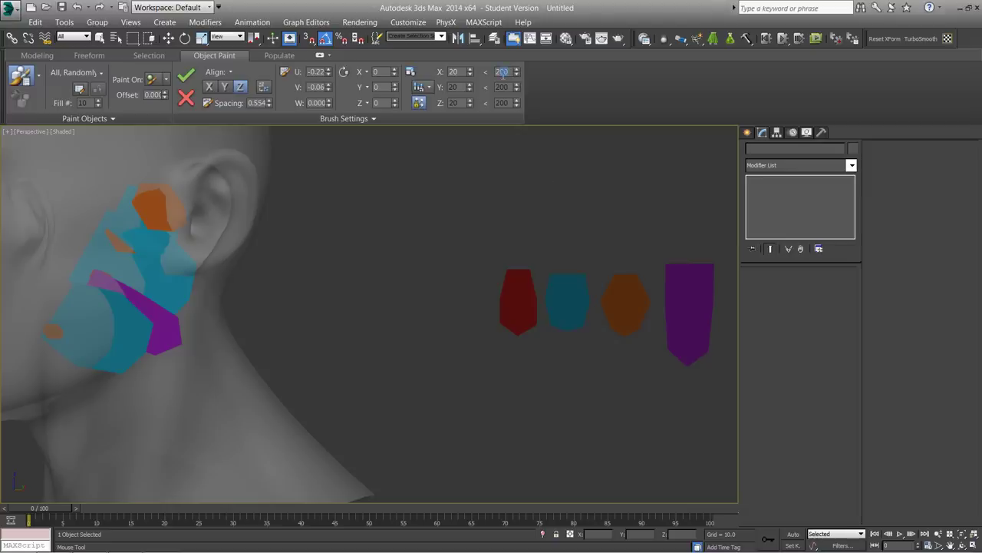
Step: Narrow the random scale range to a minimum of 90 and a maximum of 96 on all axes
left_click_drag(519, 74, 508, 102)
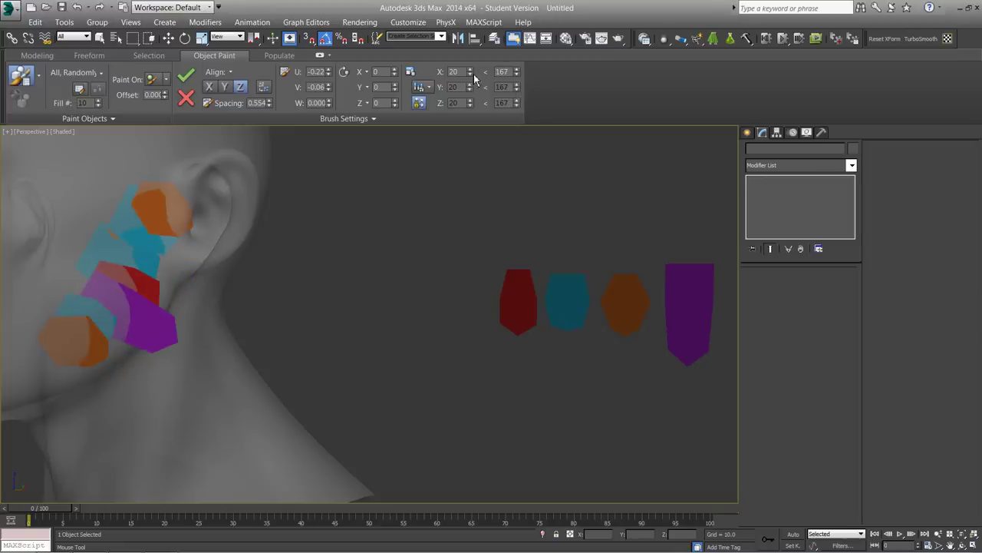
left_click_drag(470, 72, 468, 431)
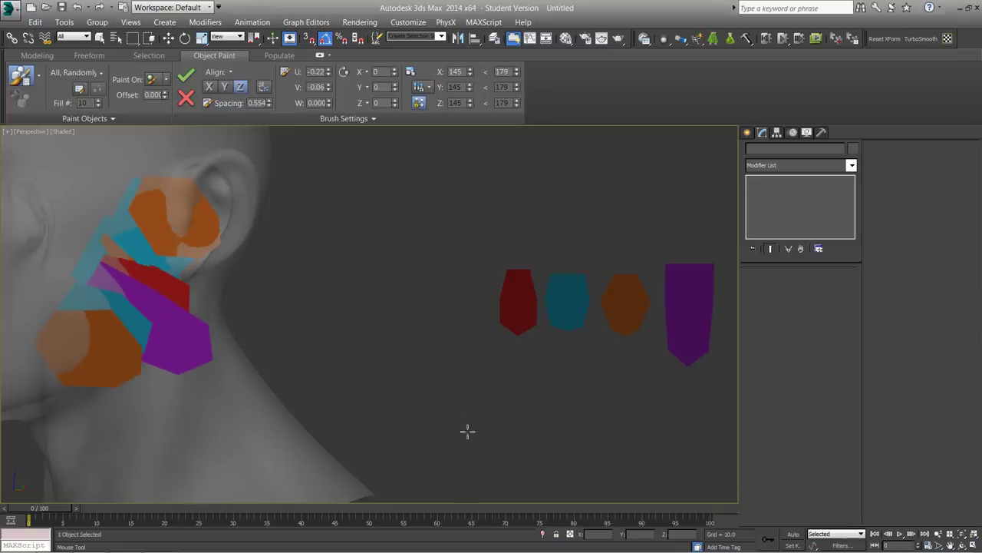
mouse_move(354, 304)
middle_mouse_down()
mouse_move(410, 309)
mouse_move(402, 320)
middle_mouse_up()
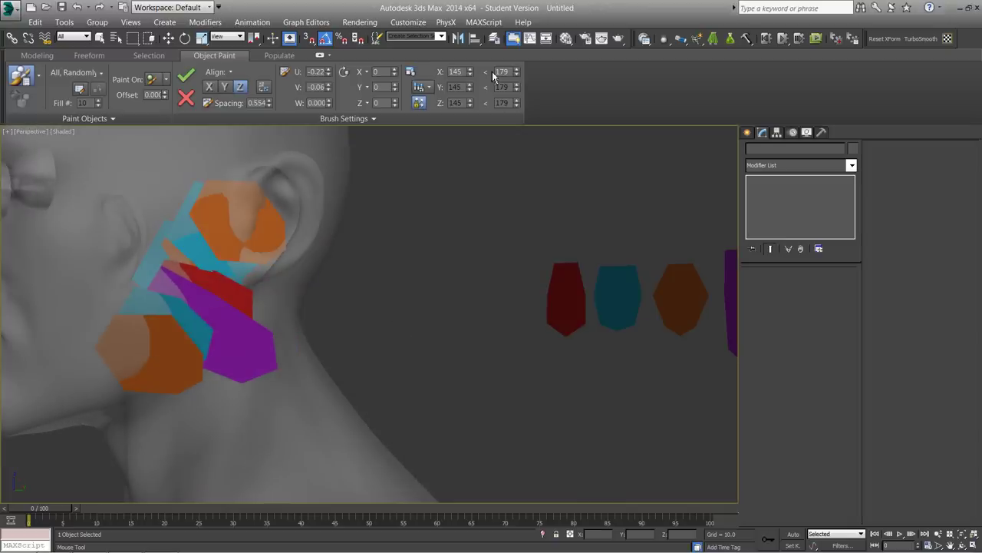
left_click_drag(517, 74, 526, 131)
middle_click_drag(355, 160, 384, 175)
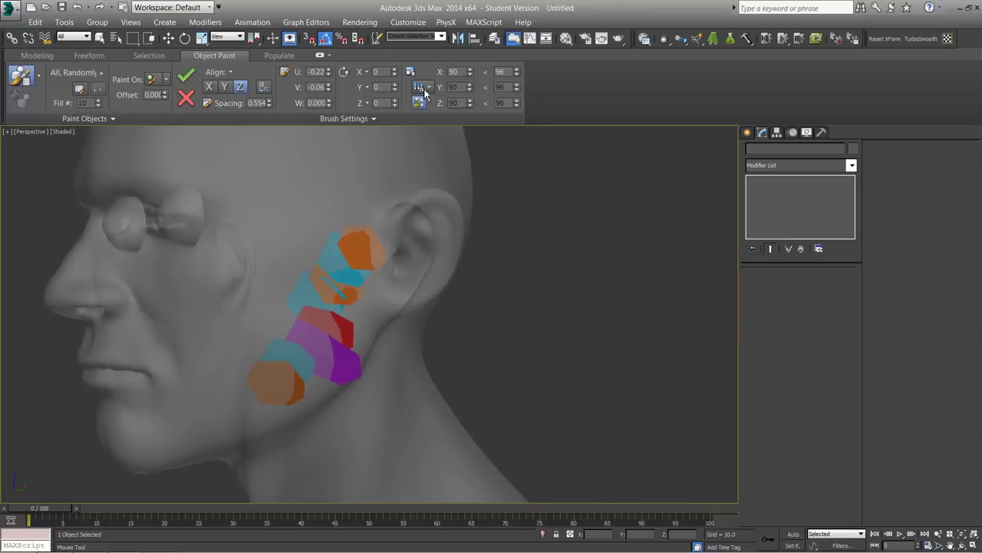
Step: Try the Ramp scale mode on the stroke and return to Random
left_click(431, 86)
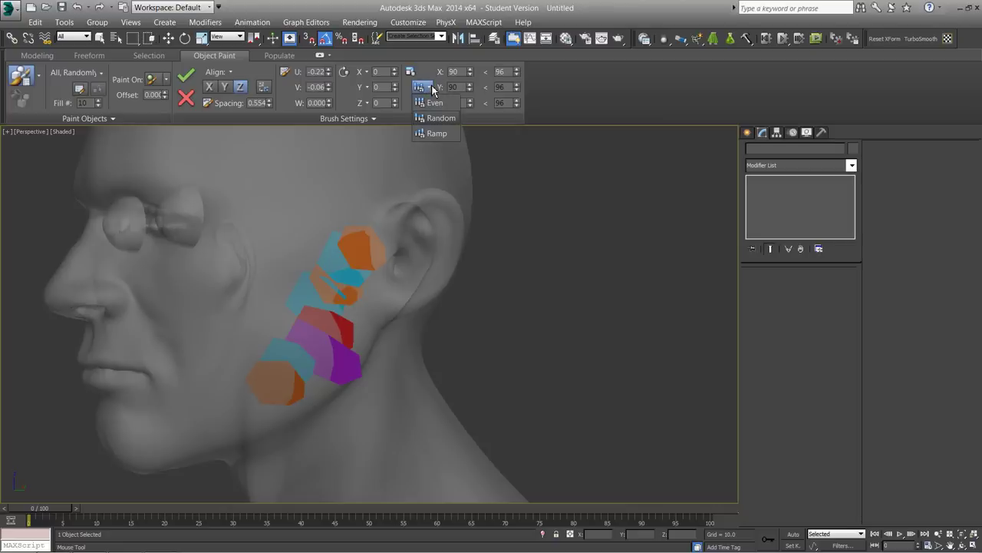
left_click(437, 133)
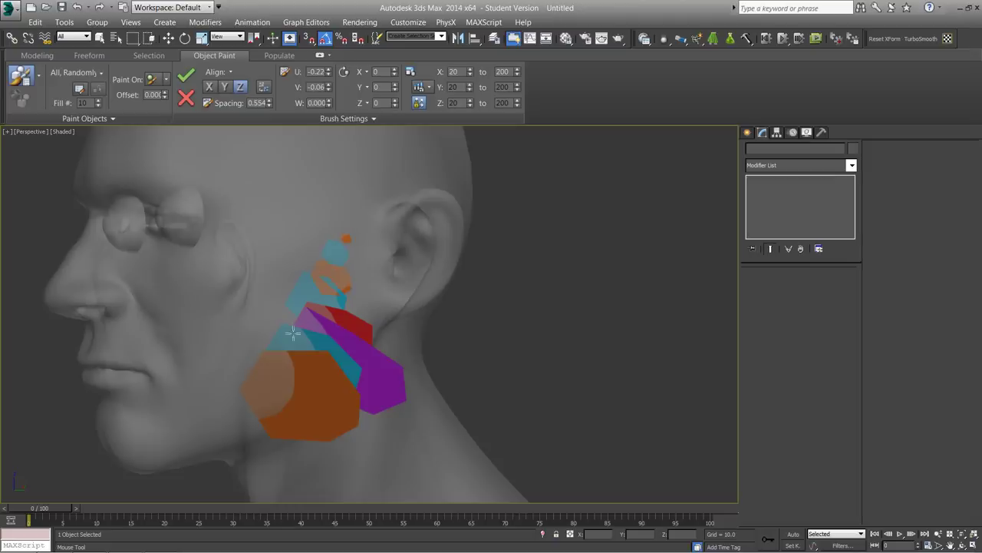
left_click(419, 87)
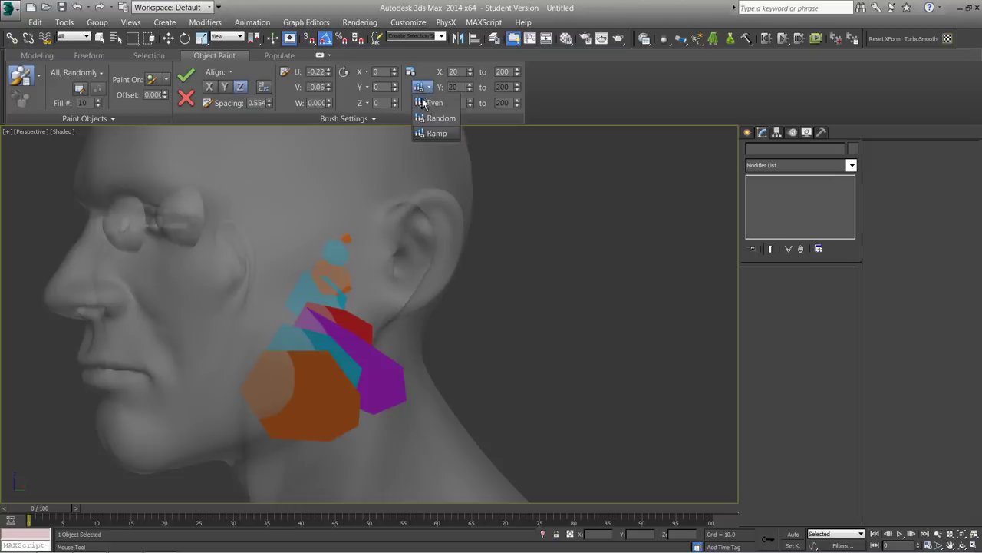
left_click(439, 120)
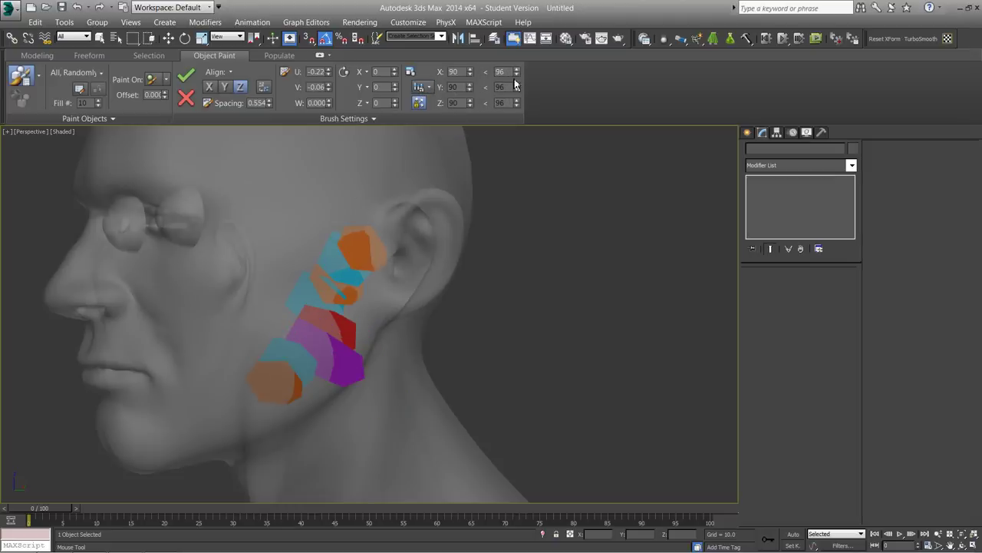
Step: Raise the maximum of the random scale range to 104 on all axes
middle_click_drag(375, 184, 420, 213)
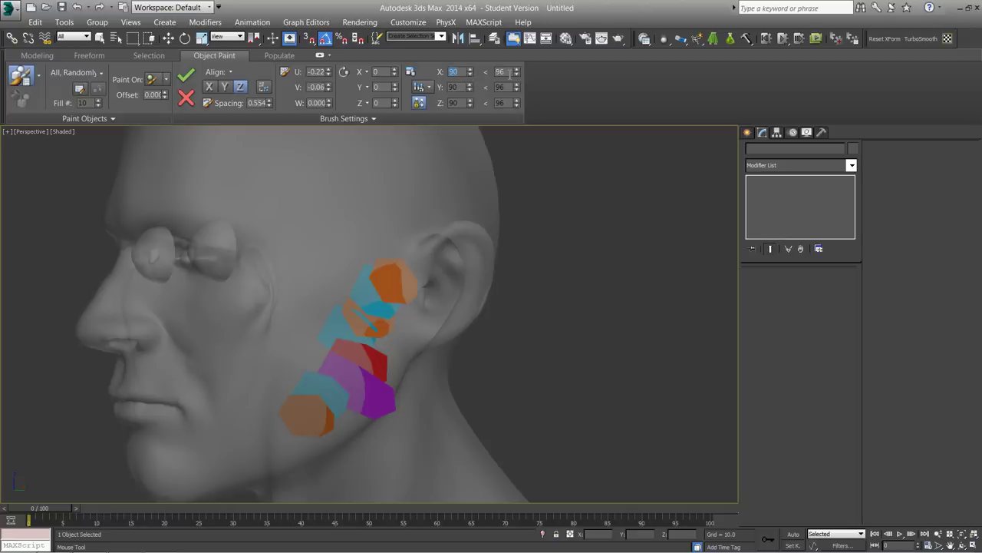
left_click(487, 72)
left_click(420, 104)
left_click(519, 69)
left_click_drag(520, 71, 522, 65)
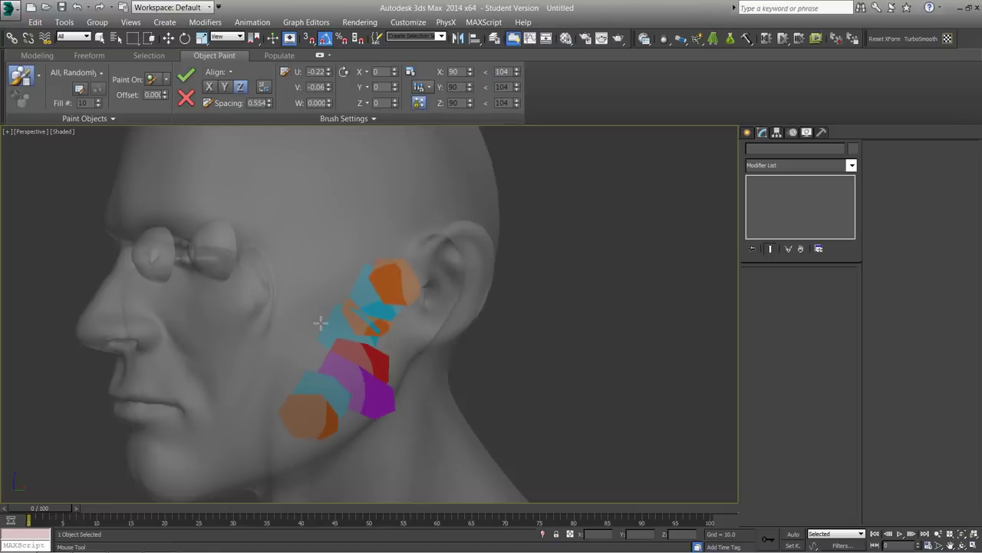
Step: Paint more strokes of planes over the same side of the face, from the ear down across the cheek
middle_click_drag(389, 285, 364, 311)
mouse_move(307, 270)
middle_mouse_down("alt")
mouse_move(401, 284)
mouse_move(445, 309)
mouse_move(333, 133)
middle_mouse_up("alt")
middle_click_drag(442, 471, 403, 382, "alt")
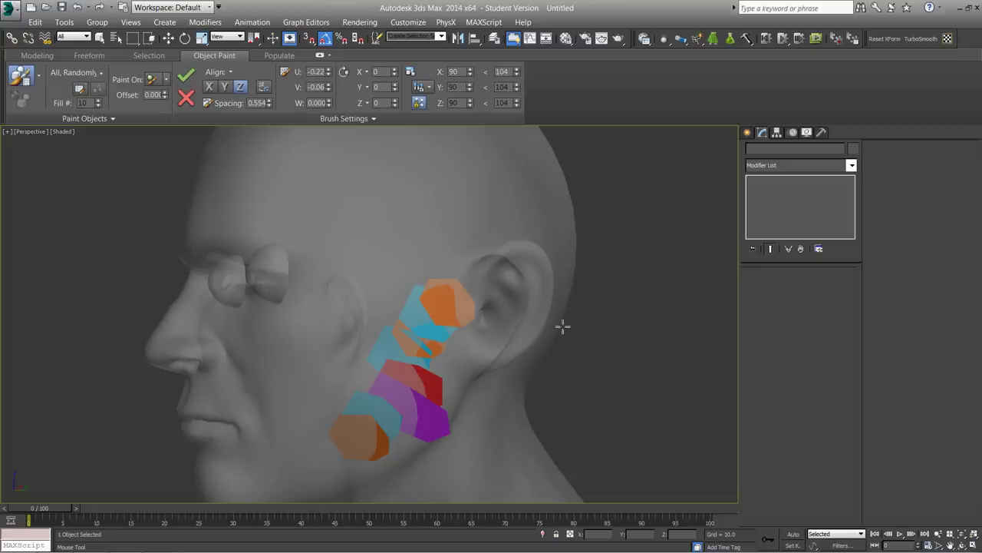
middle_click_drag(618, 278, 522, 335, "alt")
mouse_move(389, 374)
left_mouse_down()
mouse_move(358, 407)
mouse_move(378, 393)
left_mouse_up()
left_click_drag(430, 330, 377, 376)
mouse_move(452, 292)
left_mouse_down()
mouse_move(407, 327)
mouse_move(336, 418)
left_mouse_up()
Step: Paint a stroke of planes on the opposite cheek, from in front of the ear down toward the jaw
middle_click_drag(588, 360, 669, 291, "alt")
mouse_move(376, 170)
left_mouse_down()
mouse_move(375, 253)
mouse_move(448, 322)
mouse_move(468, 290)
left_mouse_up()
middle_click_drag(645, 305, 544, 249, "alt")
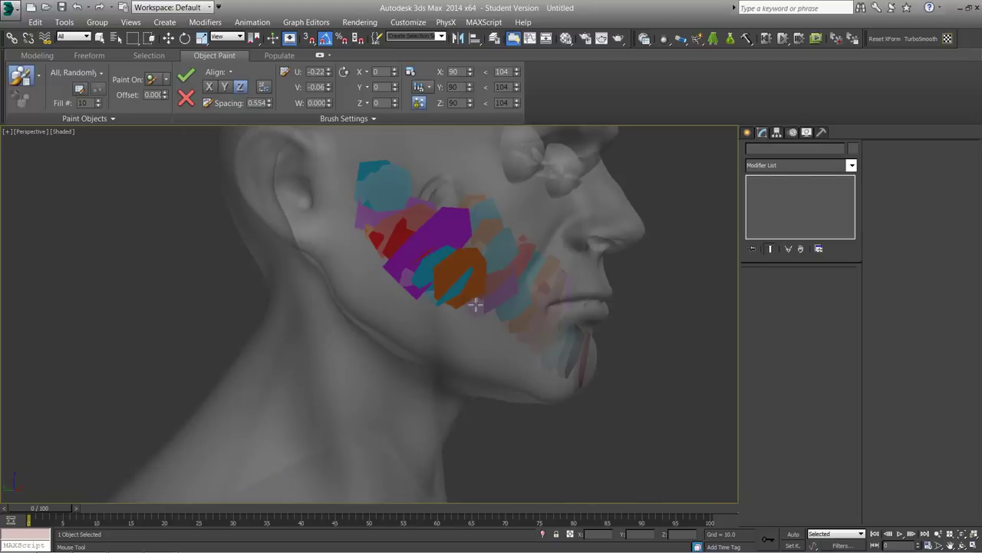
Step: Undo the last stroke and repaint strokes of planes along the jaw toward the ear on both sides of the face
middle_click_drag(708, 261, 576, 269, "alt")
key("ctrl+z")
mouse_move(437, 307)
left_mouse_down()
mouse_move(395, 281)
mouse_move(329, 204)
mouse_move(329, 191)
left_mouse_up()
mouse_move(595, 277)
middle_mouse_down("alt")
mouse_move(634, 271)
mouse_move(445, 268)
middle_mouse_up("alt")
left_click_drag(422, 225, 414, 157)
middle_click_drag(663, 252, 335, 255, "alt")
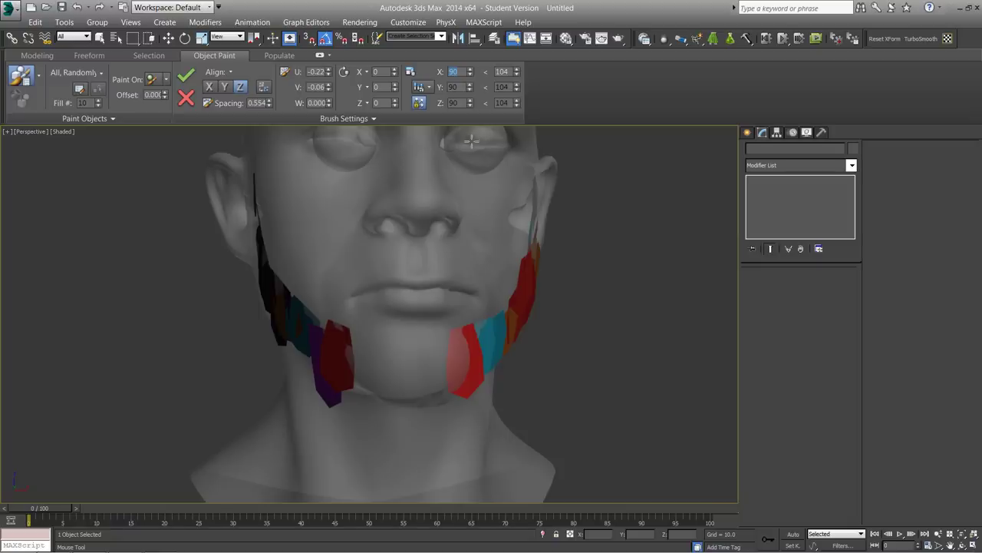
Step: Set the random scale range to 20 minimum and 30 maximum on all axes and test small planes across the face
type("20")
key("Tab")
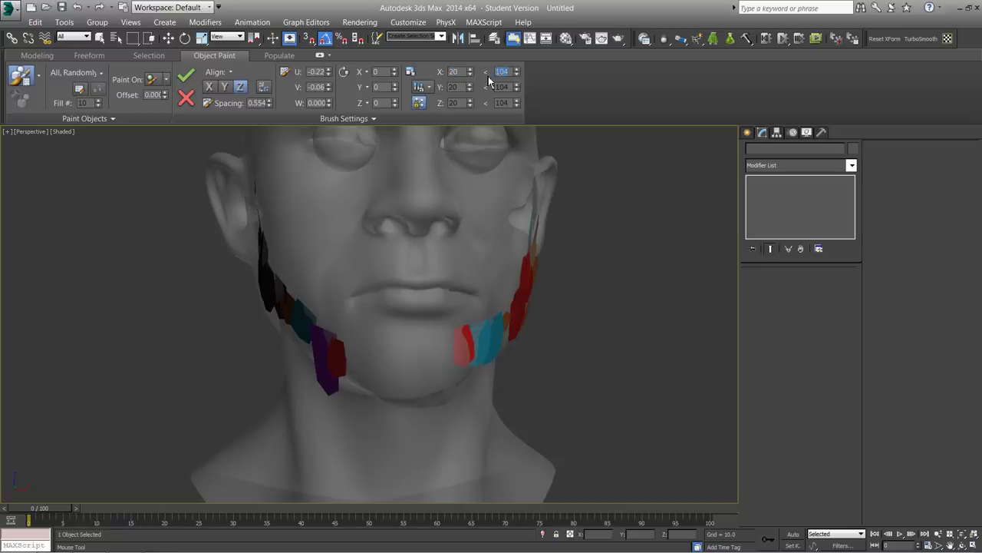
type("30")
mouse_move(547, 287)
middle_mouse_down("alt")
mouse_move(581, 270)
mouse_move(473, 249)
middle_mouse_up("alt")
mouse_move(419, 272)
middle_mouse_down("alt")
mouse_move(548, 285)
mouse_move(482, 292)
mouse_move(384, 238)
middle_mouse_up("alt")
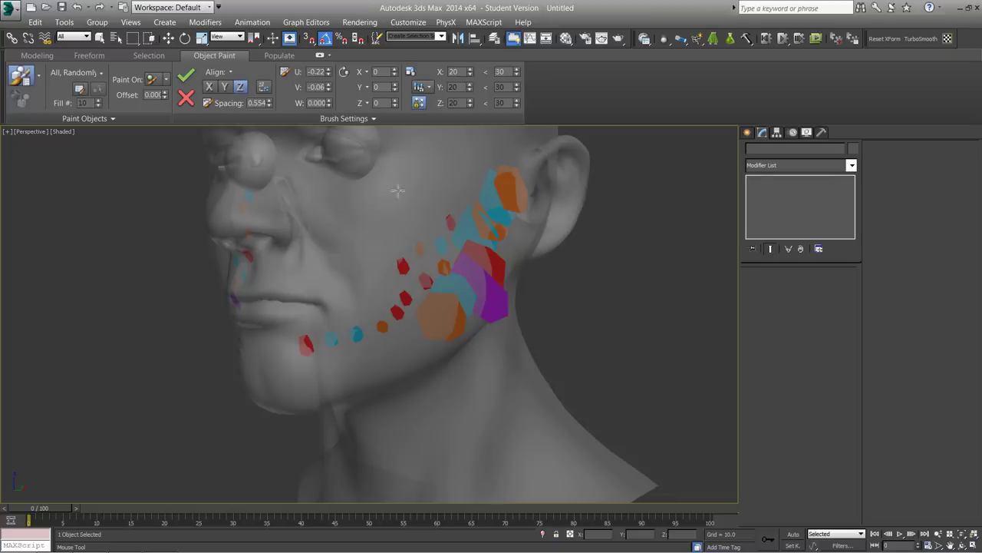
Step: Undo all the painted strokes to clear every plane from the head
key("ctrl+z")
key("ctrl+z")
key("ctrl+z")
key("ctrl+z")
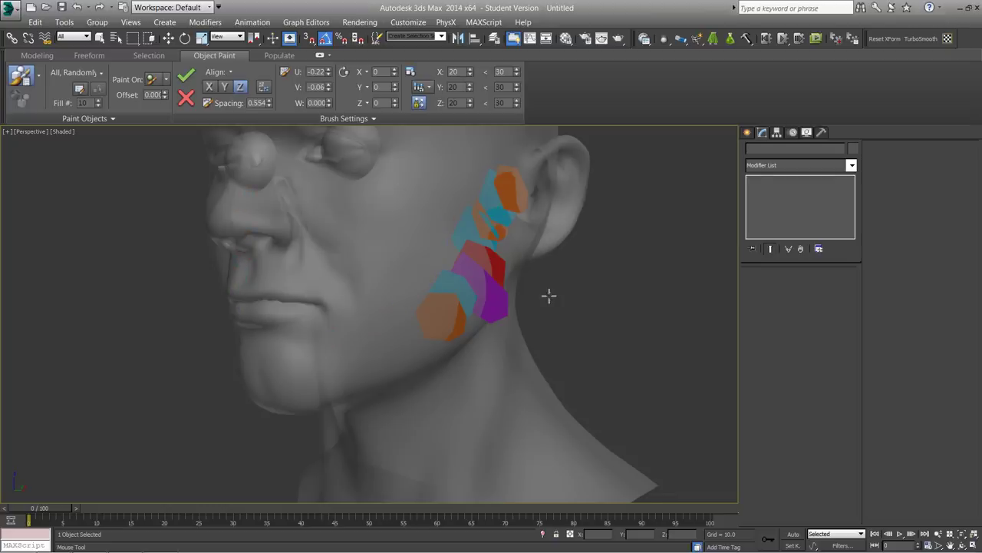
middle_click_drag(560, 269, 403, 282, "alt")
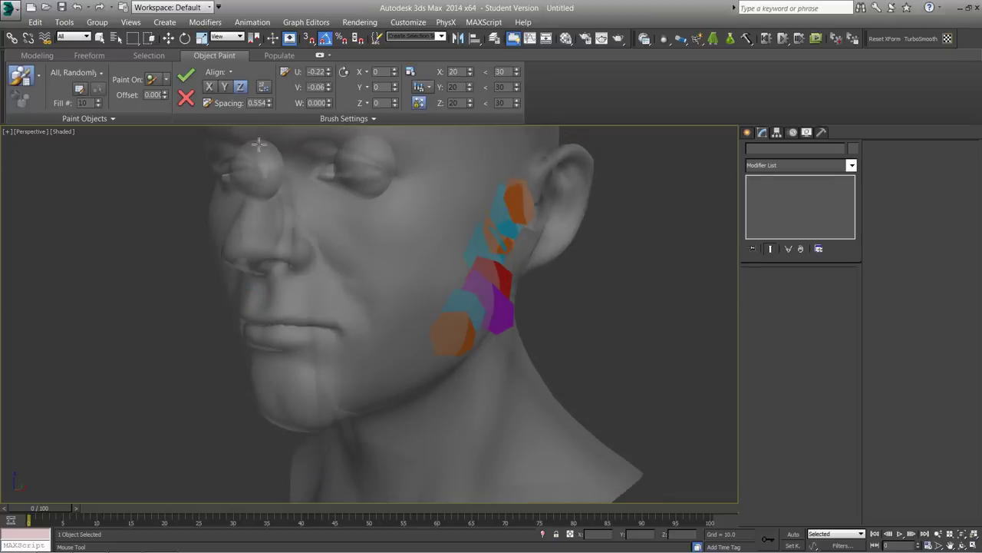
key("ctrl+z")
key("ctrl+z")
key("ctrl+z")
key("ctrl+z")
key("ctrl+z")
key("ctrl+z")
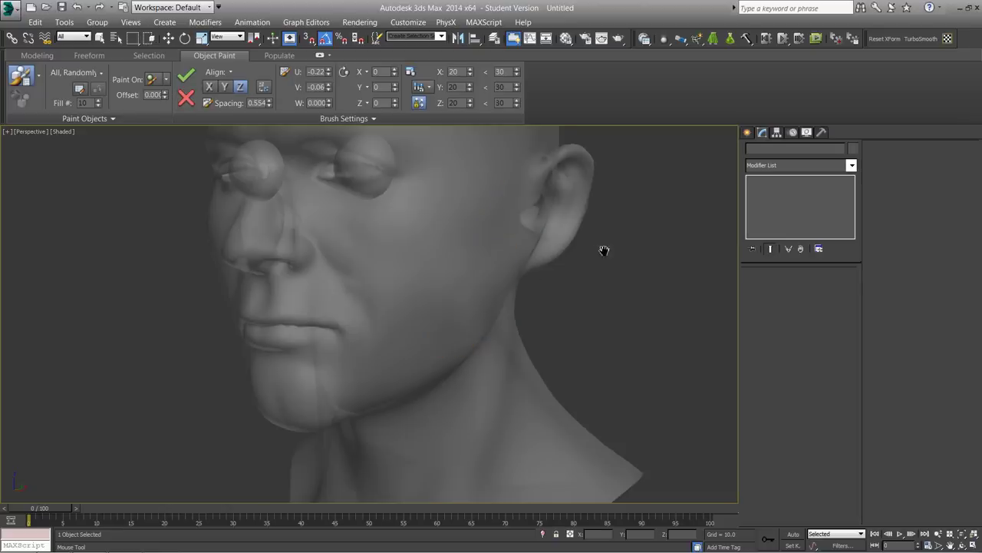
Step: Set the random scale range to 45 minimum and 55 maximum on all axes
middle_click_drag(604, 250, 505, 256)
mouse_move(627, 223)
middle_mouse_down("alt")
mouse_move(577, 241)
mouse_move(591, 242)
middle_mouse_up("alt")
middle_click_drag(541, 280, 538, 240)
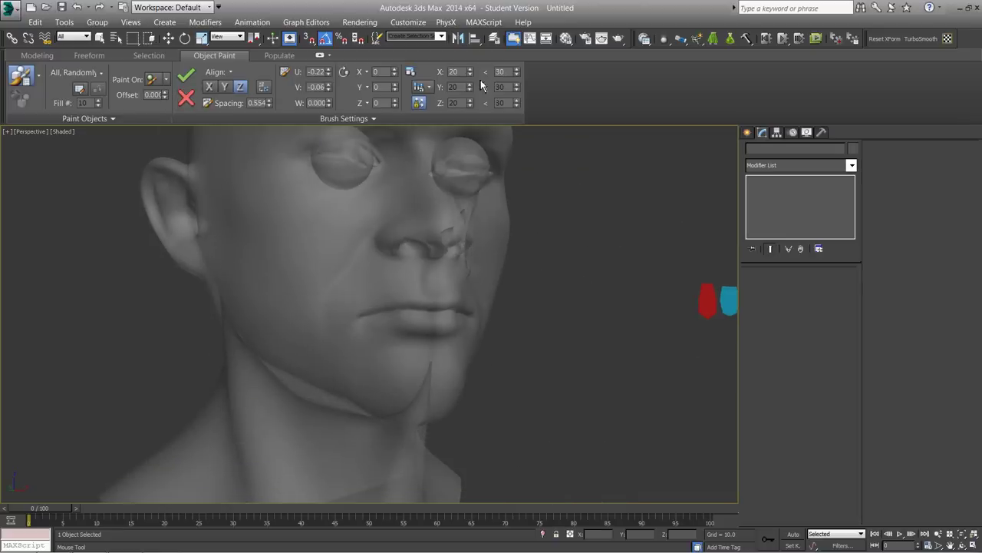
type("45")
key("Return")
type("55")
key("Return")
Step: Paint a short stroke of planes from under one nostril out past the mouth corner
middle_click_drag(556, 267, 393, 299, "alt")
left_click_drag(382, 279, 350, 287)
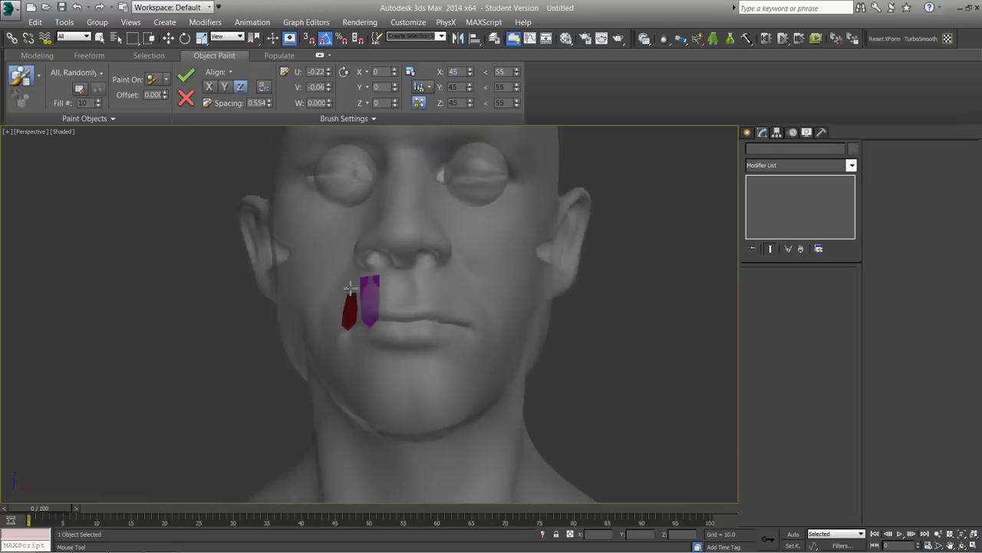
left_click(337, 298)
middle_click_drag(513, 255, 442, 338, "alt")
Step: Paint overlapping strokes of planes on the other side of the upper lip, undoing the unwanted attempts
left_click_drag(441, 338, 394, 320)
mouse_move(472, 298)
left_mouse_down()
mouse_move(407, 307)
mouse_move(444, 294)
mouse_move(414, 301)
left_mouse_up()
key("ctrl+z")
mouse_move(541, 295)
middle_mouse_down("alt")
mouse_move(647, 274)
mouse_move(395, 269)
middle_mouse_up("alt")
key("ctrl+z")
mouse_move(426, 279)
left_mouse_down()
mouse_move(433, 291)
mouse_move(382, 282)
left_mouse_up()
left_click_drag(442, 291, 399, 266)
left_click(388, 277)
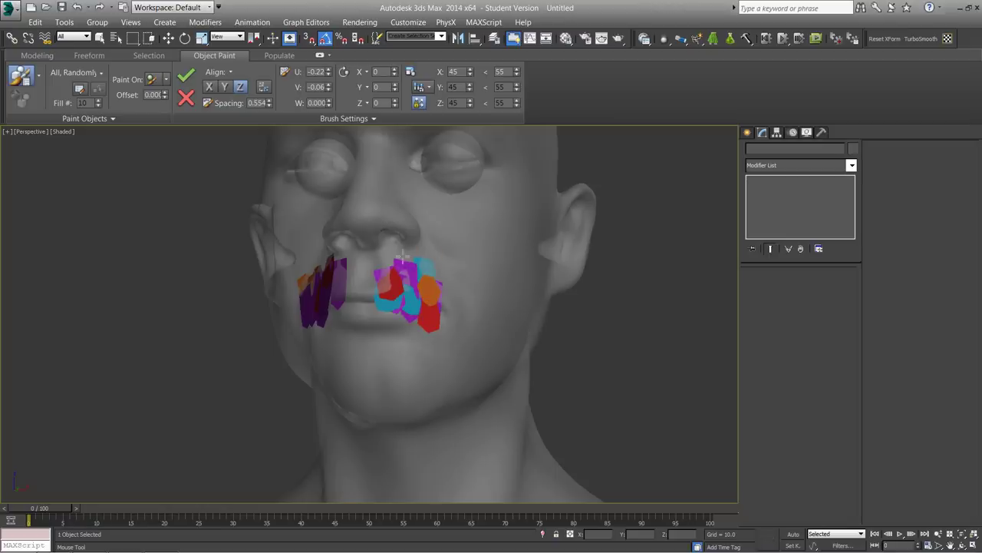
Step: Commit the painted mustache planes and leave Object Paint mode
middle_click_drag(611, 255, 652, 268, "alt")
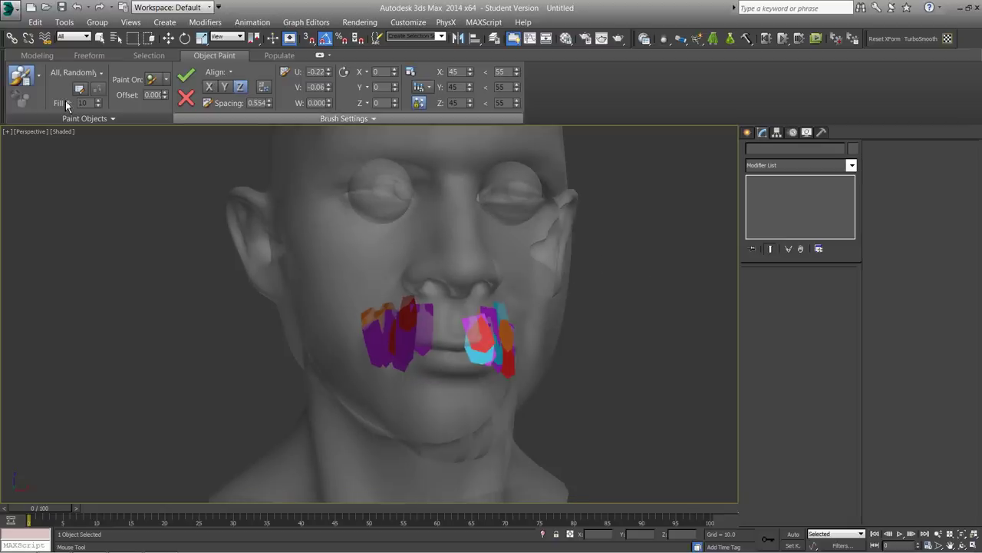
left_click(187, 101)
key("ctrl+z")
left_click(186, 76)
left_click(23, 75)
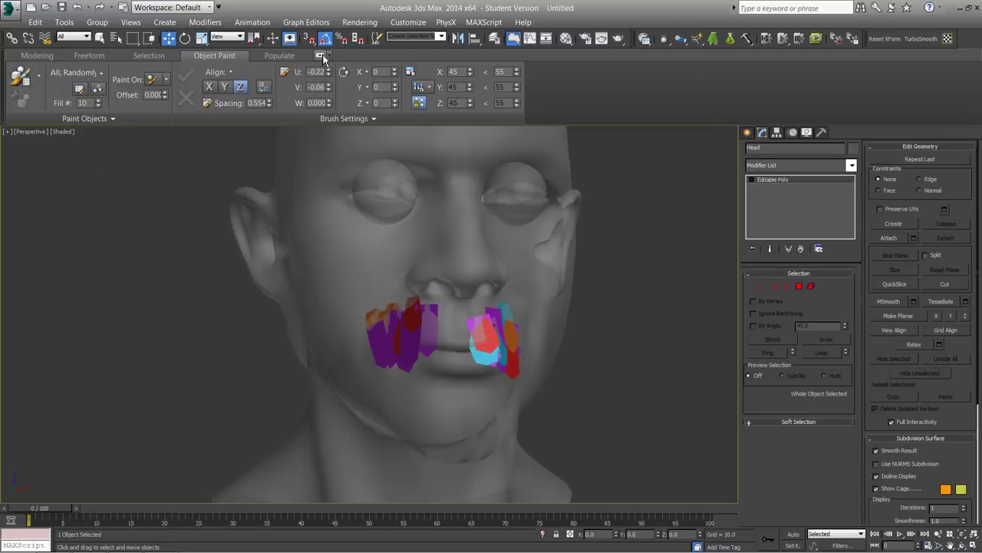
Step: Minimize the ribbon, activate Rotate with the Local reference coordinate system, and show edged faces in the viewport
scroll(530, 282, "up", 4)
mouse_move(527, 289)
middle_mouse_down("alt")
mouse_move(555, 291)
mouse_move(517, 302)
middle_mouse_up("alt")
key("e")
middle_click_drag(557, 344, 310, 236, "alt")
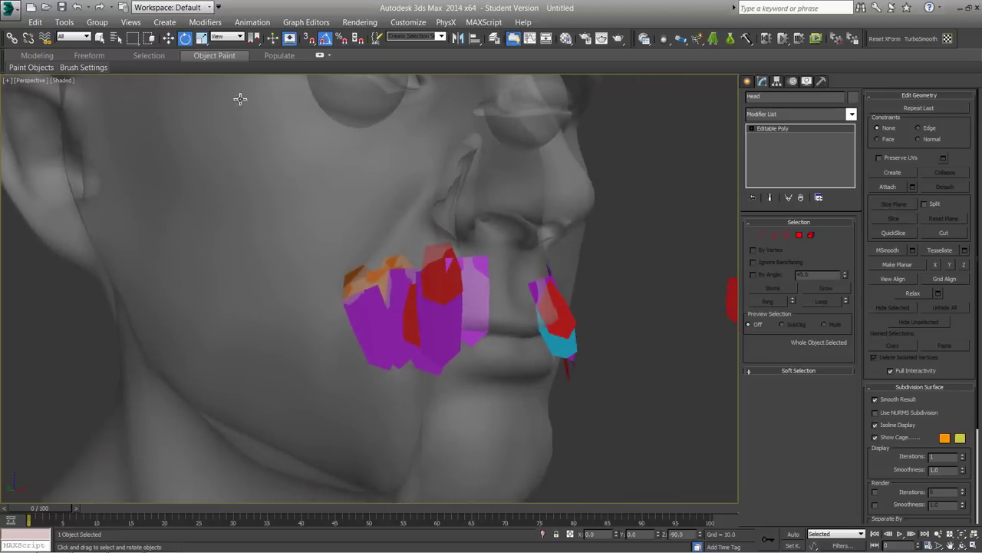
left_click(228, 36)
left_click(222, 81)
middle_click_drag(401, 291, 382, 276)
key("F4")
middle_click_drag(406, 340, 261, 305)
scroll(396, 308, "up", 3)
Step: Select a cyan plane above the lip and examine how the painted planes sit against the head mesh
left_click(606, 329)
left_click(487, 274)
mouse_move(502, 287)
middle_mouse_down("alt")
mouse_move(453, 303)
mouse_move(437, 296)
mouse_move(460, 314)
mouse_move(505, 297)
middle_mouse_up("alt")
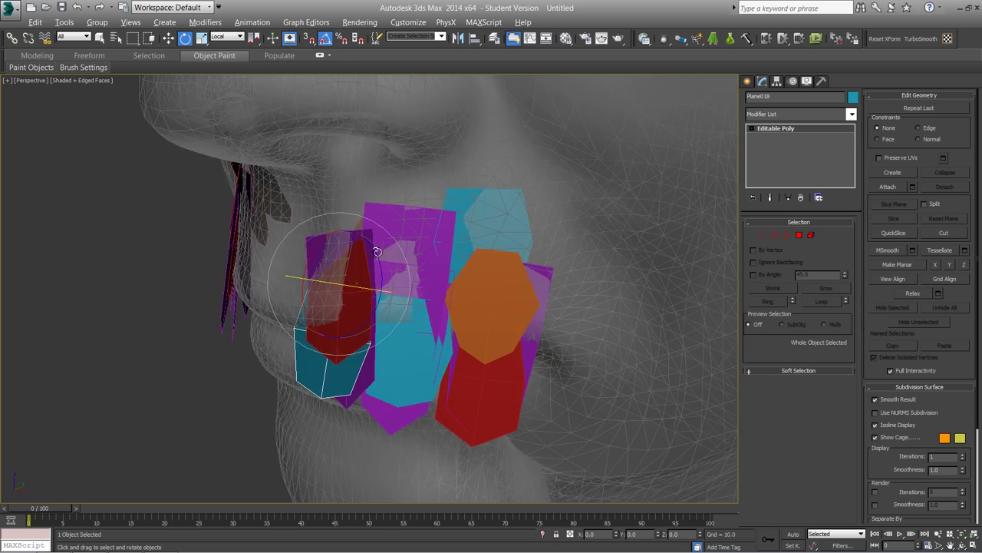
left_click(272, 262)
middle_click_drag(272, 263, 318, 270, "alt")
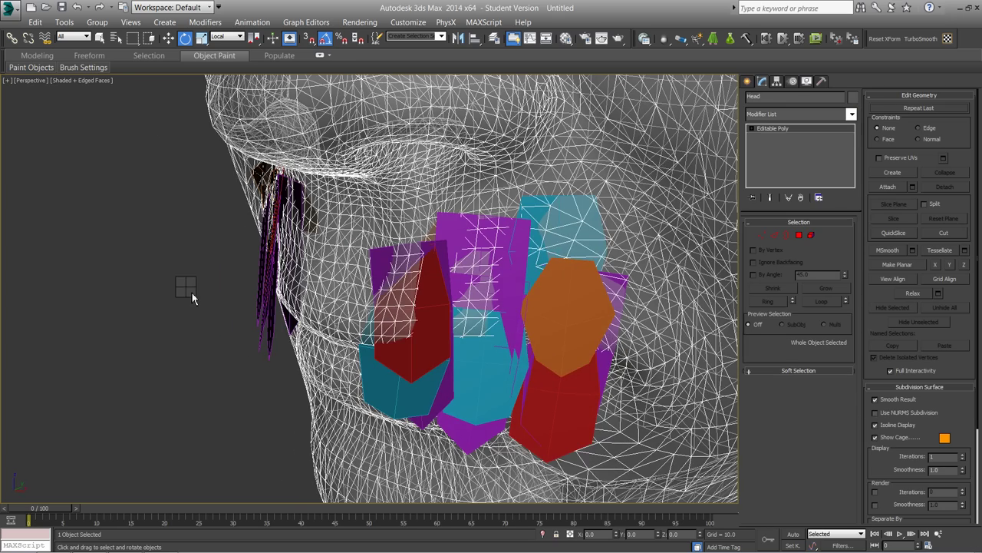
left_click(228, 212)
middle_click_drag(282, 302, 440, 338, "alt")
Step: Rotate the red plane under the nostril and the purple plane beside it outward from the upper lip
left_click(369, 235)
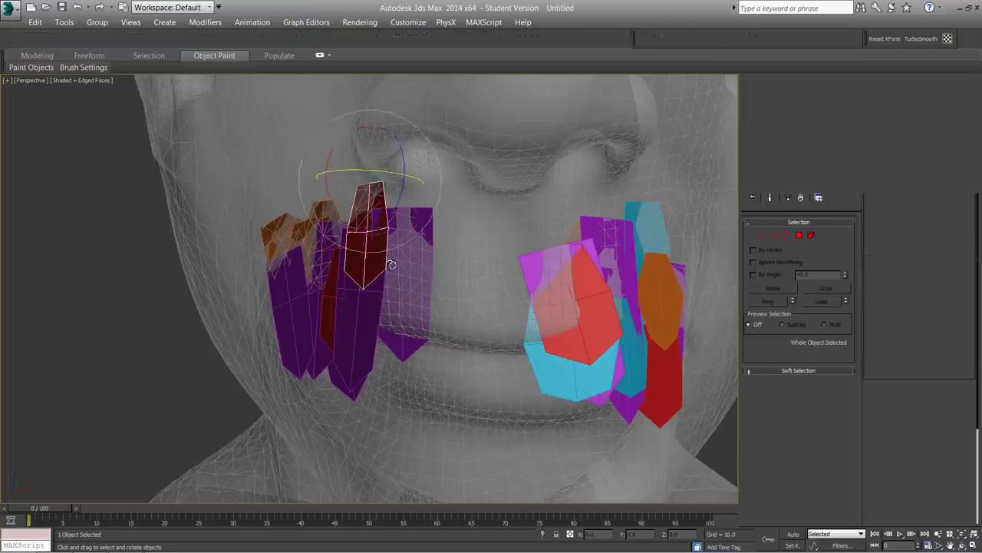
middle_click_drag(369, 235, 406, 246, "alt")
left_click_drag(360, 156, 350, 128)
middle_click_drag(401, 266, 465, 275, "alt")
left_click(426, 261)
left_click_drag(423, 192, 422, 170)
middle_click_drag(456, 224, 485, 202, "alt")
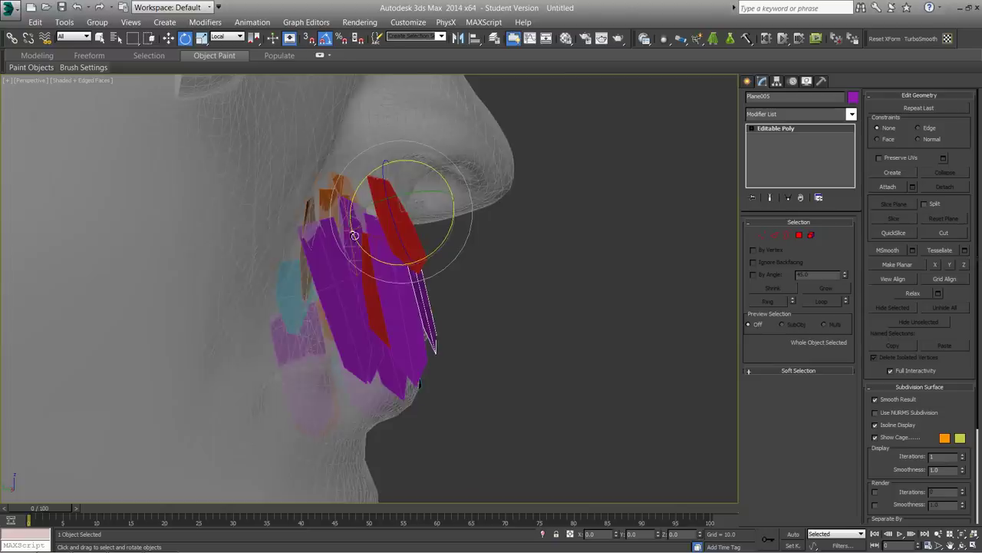
Step: Rotate the partly buried orange plane beside the red one out from under the purple planes
middle_click_drag(355, 236, 337, 244, "alt")
left_click(334, 230)
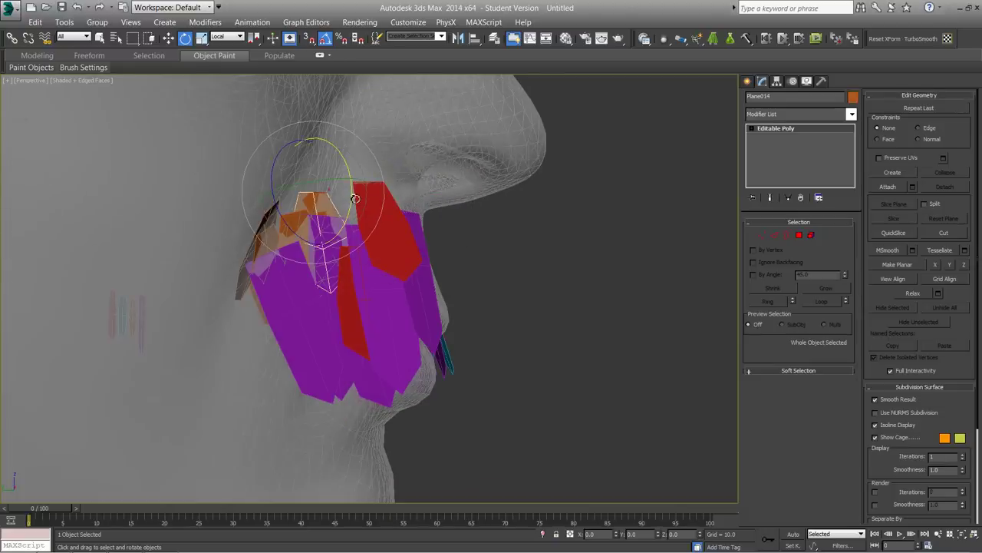
left_click_drag(353, 195, 354, 200)
Step: Rotate the two purple planes nearest the nose on the opposite side of the upper lip outward from the skin
middle_click_drag(368, 295, 356, 232, "alt")
left_click(319, 241)
mouse_move(298, 249)
left_mouse_down()
mouse_move(288, 230)
mouse_move(298, 249)
left_mouse_up()
left_click(357, 282)
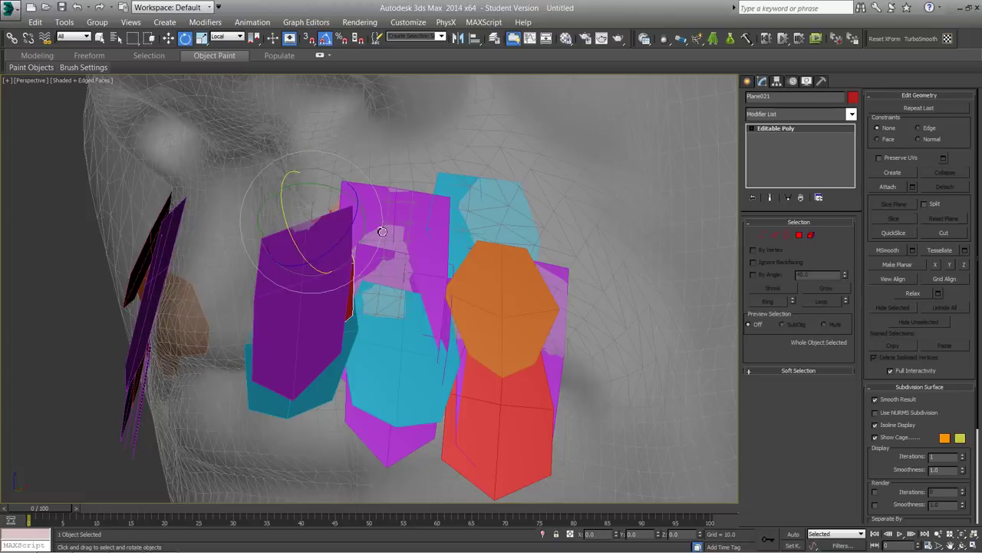
left_click(406, 192)
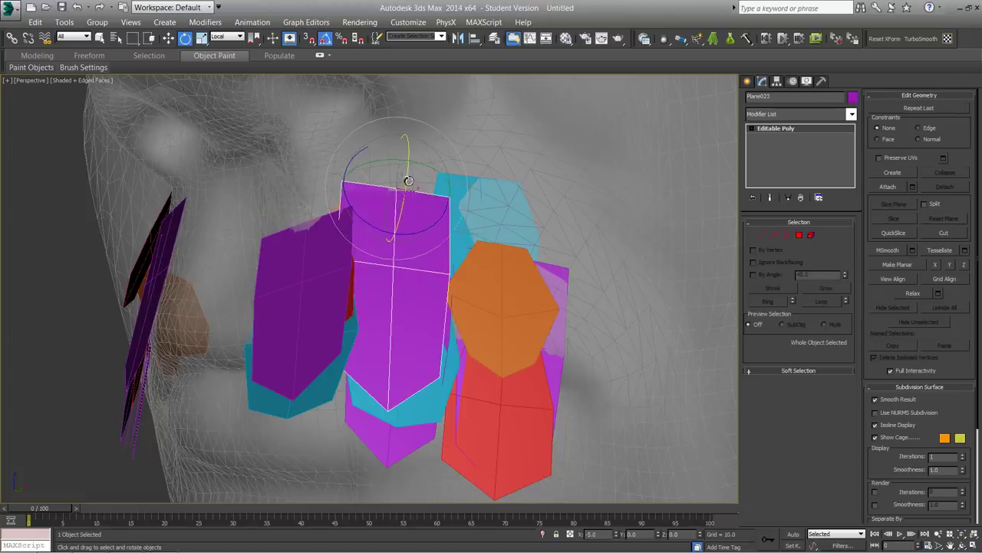
scroll(408, 184, "down", 10)
middle_click_drag(412, 231, 474, 235, "alt")
middle_click_drag(556, 290, 410, 274, "alt")
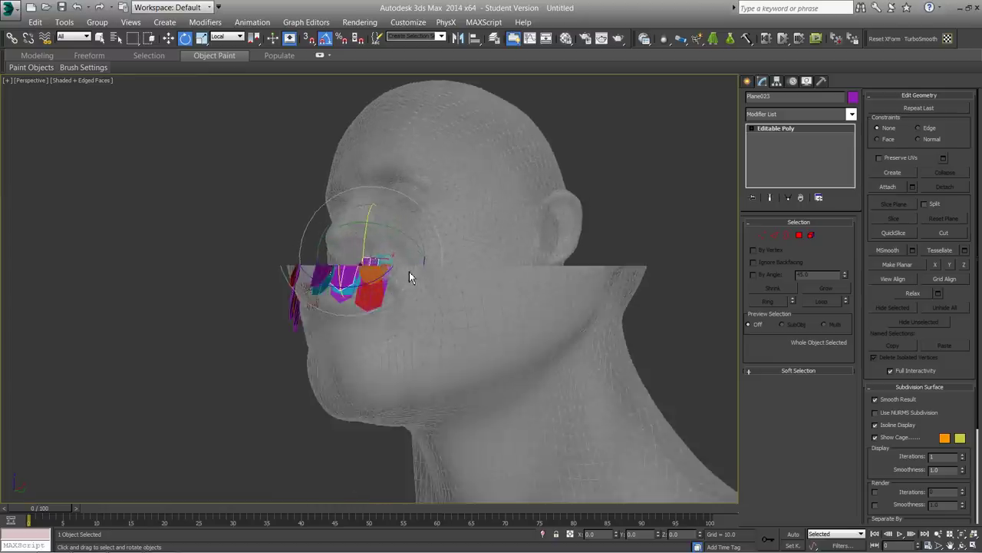
Step: Adjust the rotation of the orange plane and its neighbors near the mouth corner on the same side
scroll(354, 272, "up", 6)
left_click(354, 275)
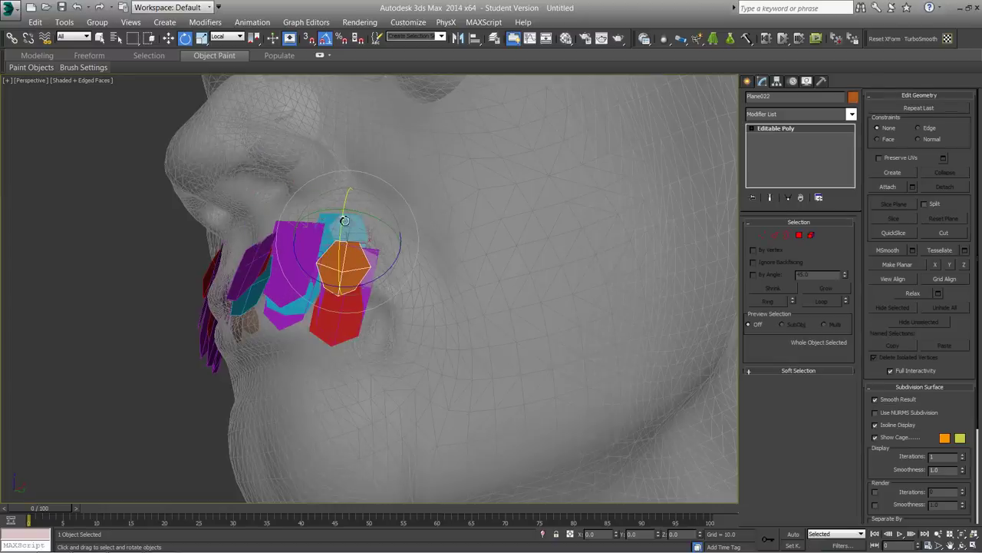
middle_click_drag(418, 287, 392, 294, "alt")
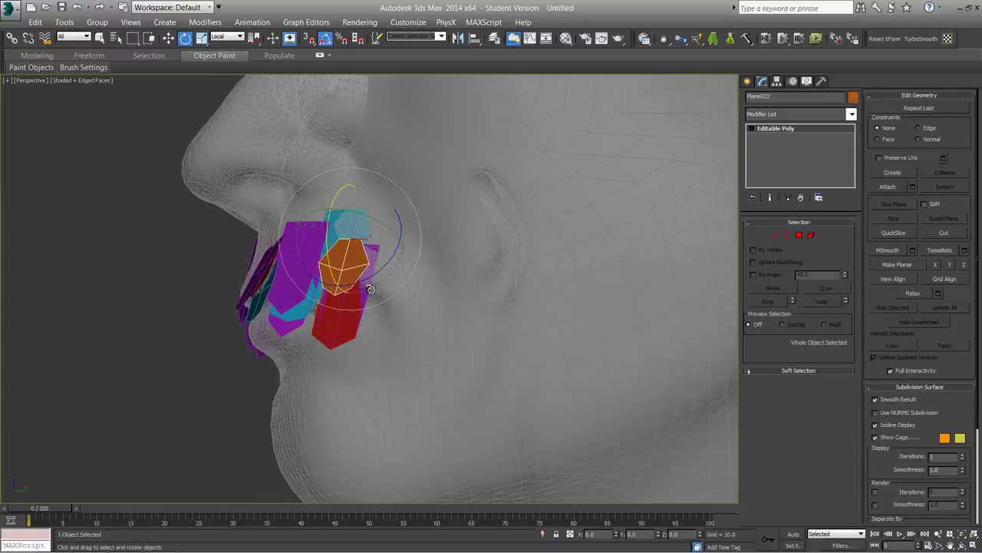
left_click(370, 290)
left_click_drag(337, 235, 339, 230)
middle_click_drag(339, 230, 332, 215, "alt")
left_click(333, 208)
middle_click_drag(332, 207, 327, 341, "alt")
scroll(327, 337, "up", 4)
middle_click_drag(334, 306, 448, 149, "alt")
Step: Rotate the cyan plane and the red plane beneath the front purple plane outward from the lip
left_click(412, 268)
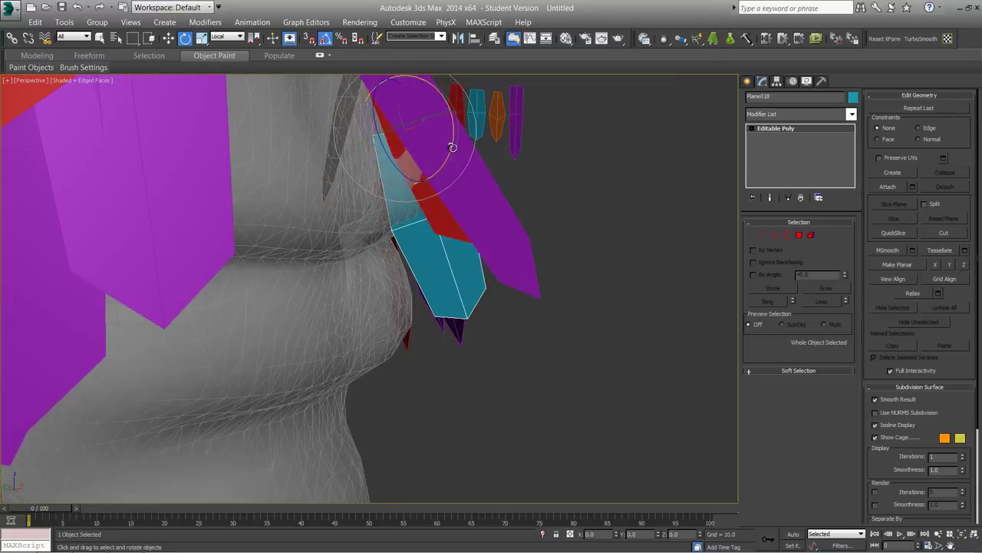
left_click_drag(453, 146, 459, 133)
left_click(430, 203)
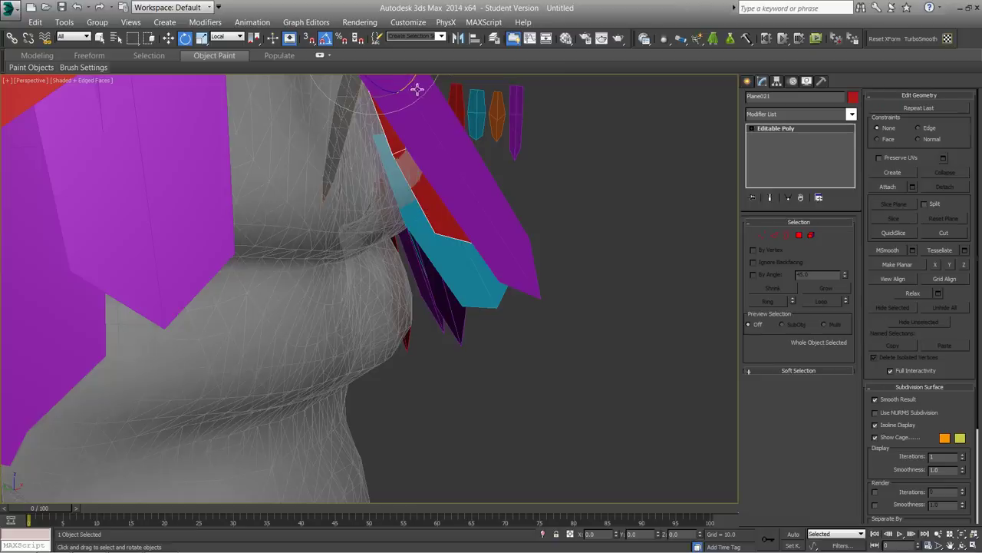
left_click_drag(414, 86, 415, 79)
Step: Rotate the buried orange planes at the outer edge of the other mustache half out of the cheek
middle_click_drag(535, 258, 448, 321)
scroll(526, 329, "down", 4)
middle_click_drag(615, 343, 530, 309)
scroll(530, 308, "up", 4)
middle_click_drag(218, 330, 300, 322)
left_click(280, 305)
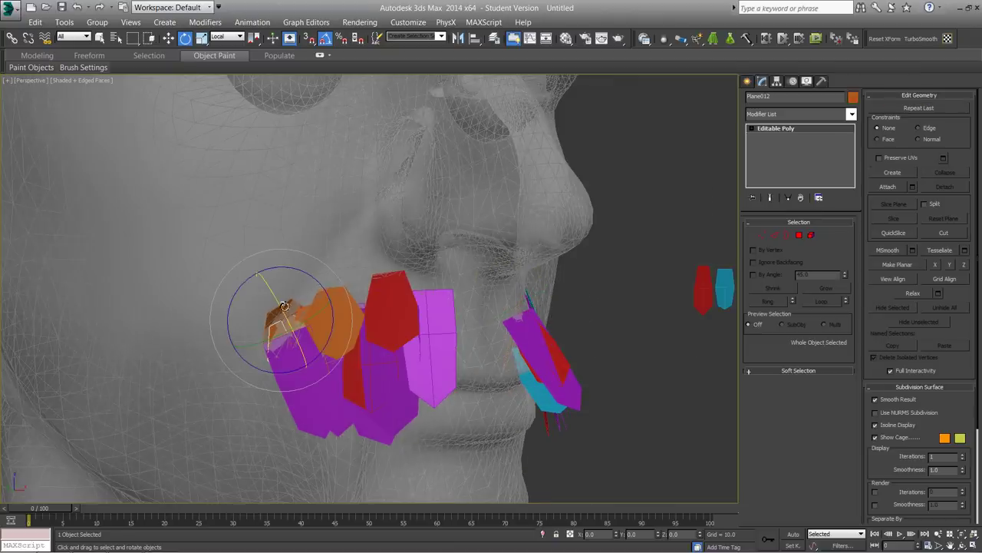
left_click(286, 300)
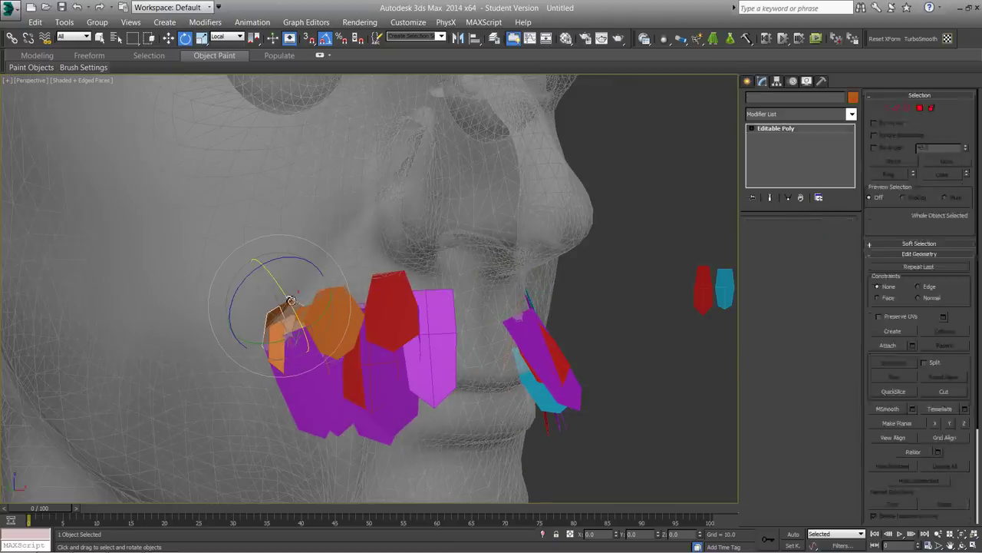
left_click_drag(286, 300, 268, 268)
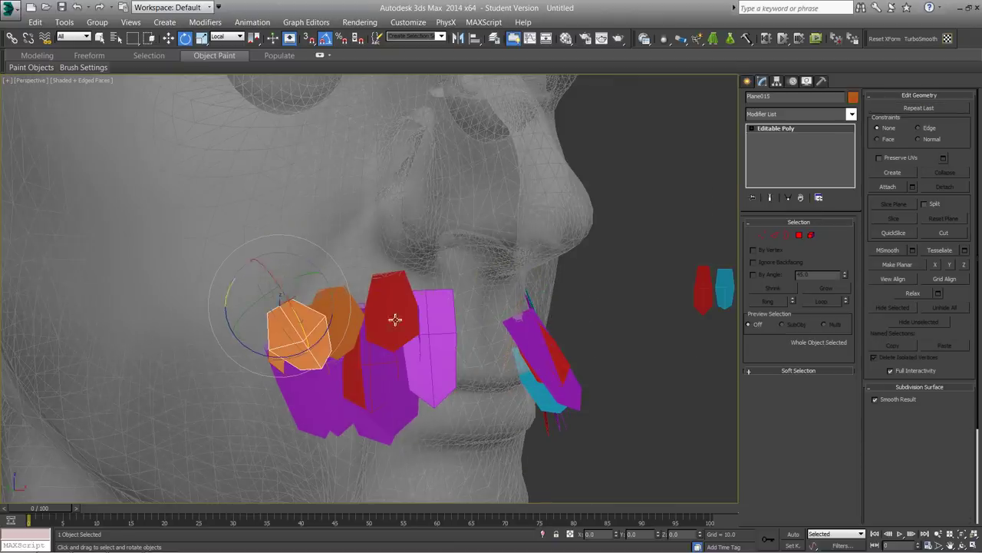
Step: Check the mustache planes from the front, switch to Move, and clear the selection
middle_click_drag(394, 320, 400, 329, "alt")
scroll(401, 330, "down", 8)
middle_click_drag(508, 288, 476, 338, "alt")
scroll(487, 284, "up", 3)
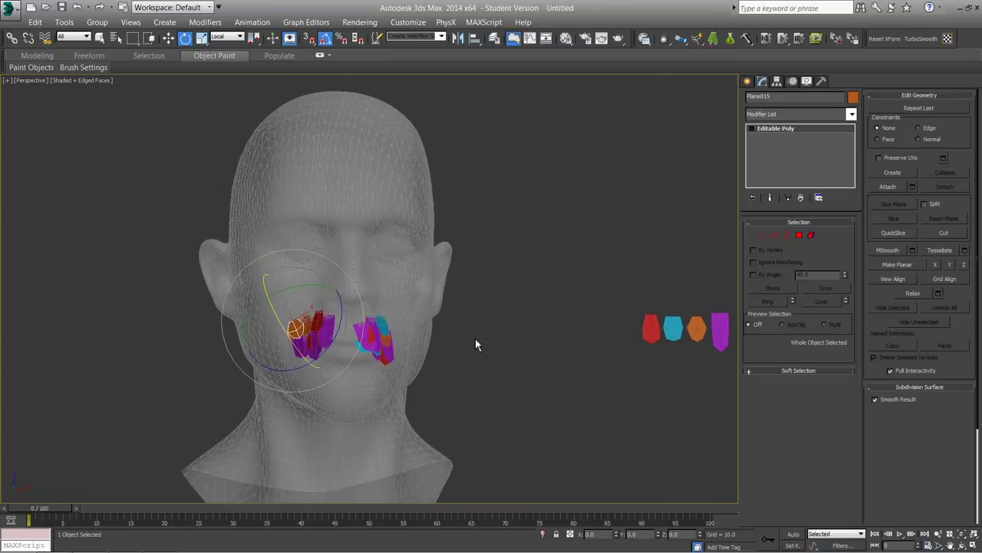
key("w")
left_click(482, 337)
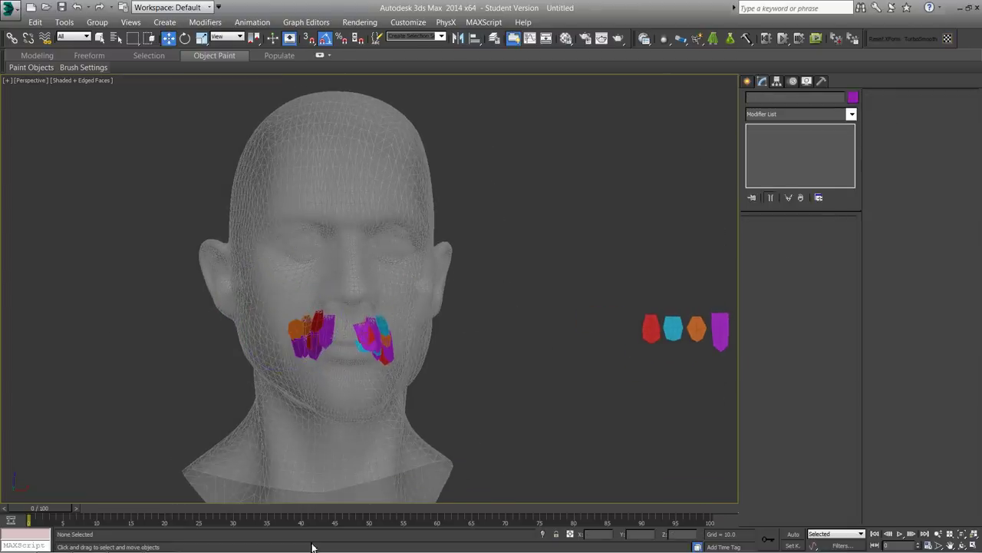